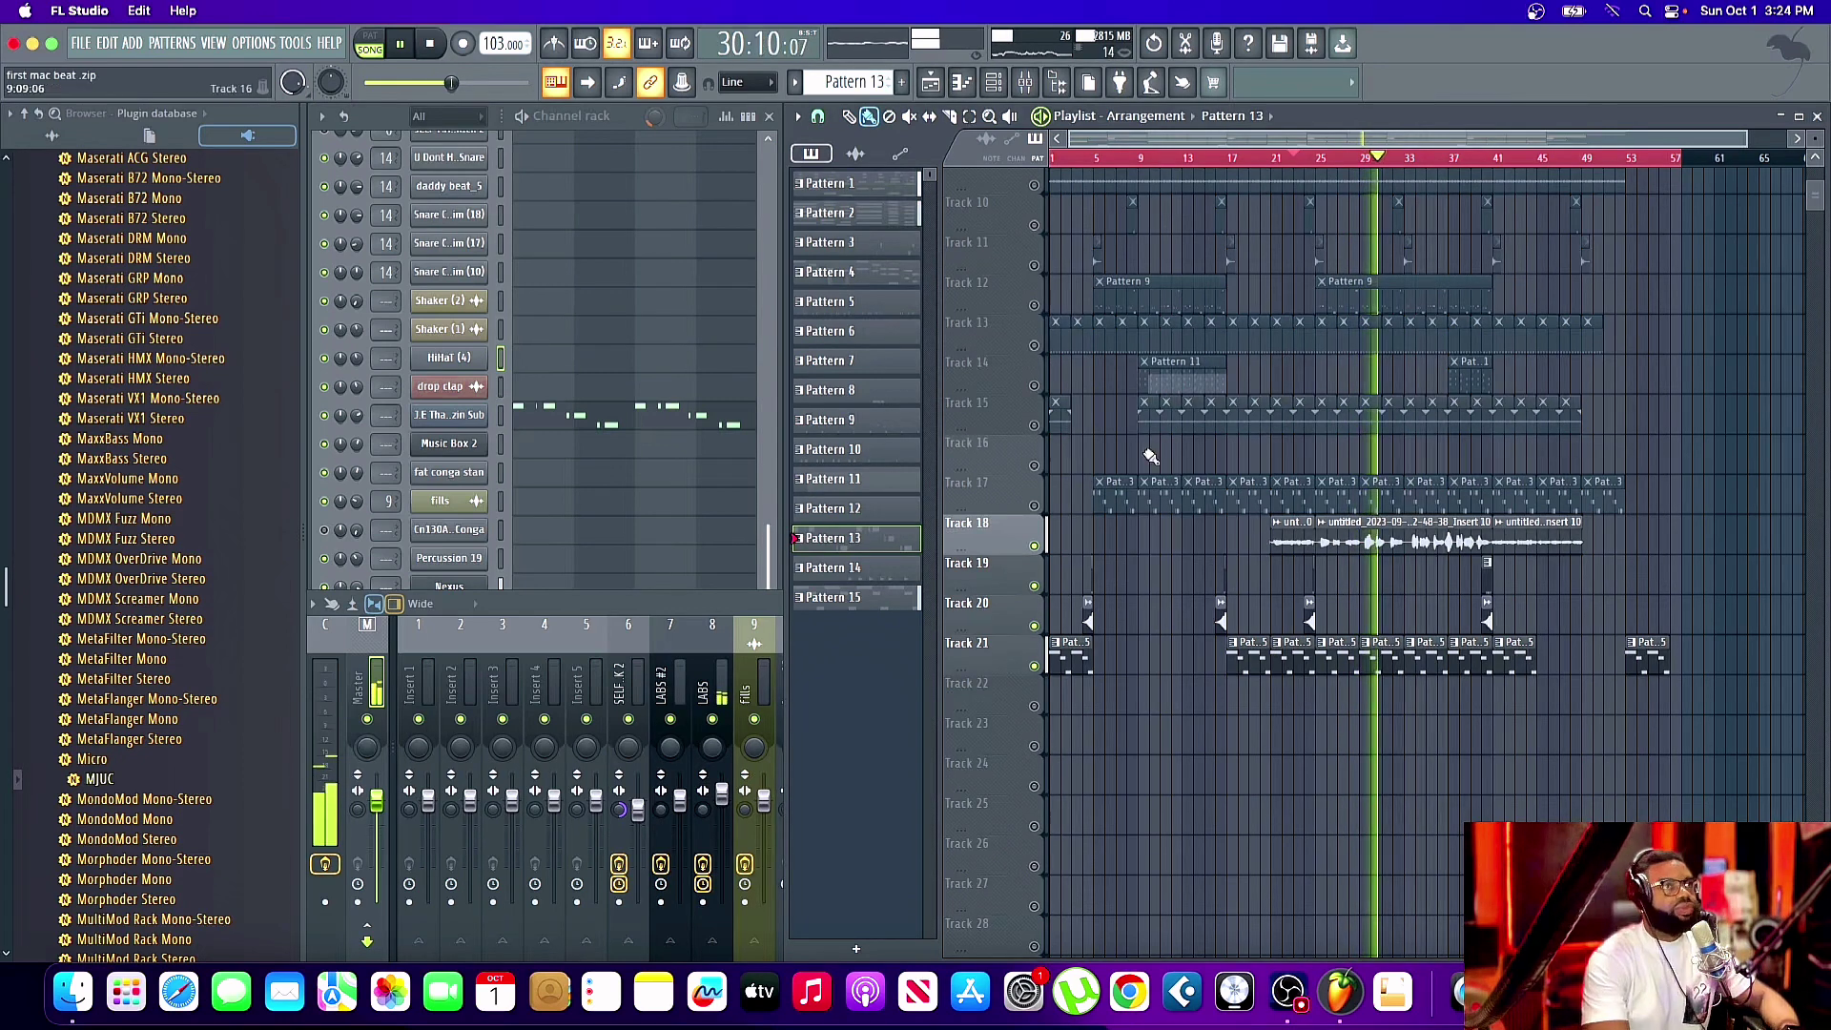
scroll(1153, 463, up, 4)
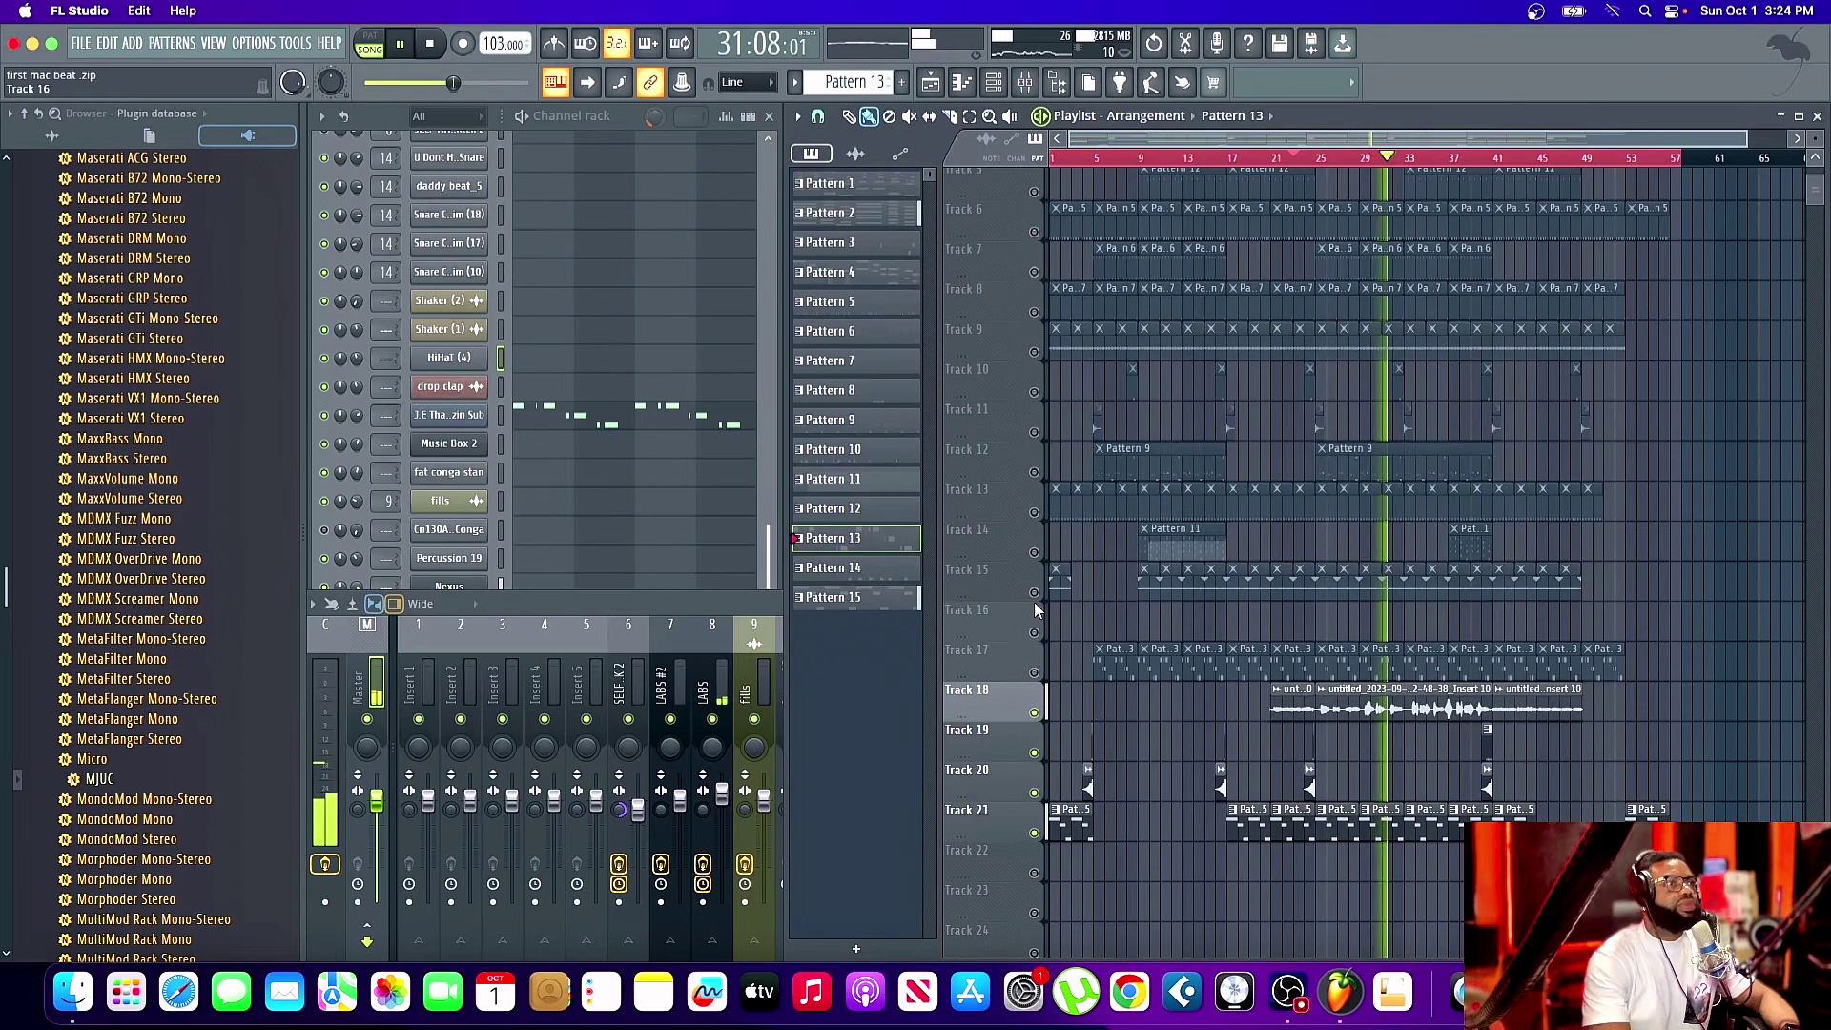
- Unmute Track 15, stop playback, then unmute Tracks 6, 13 and 12
click(1036, 598)
key(space)
key(space)
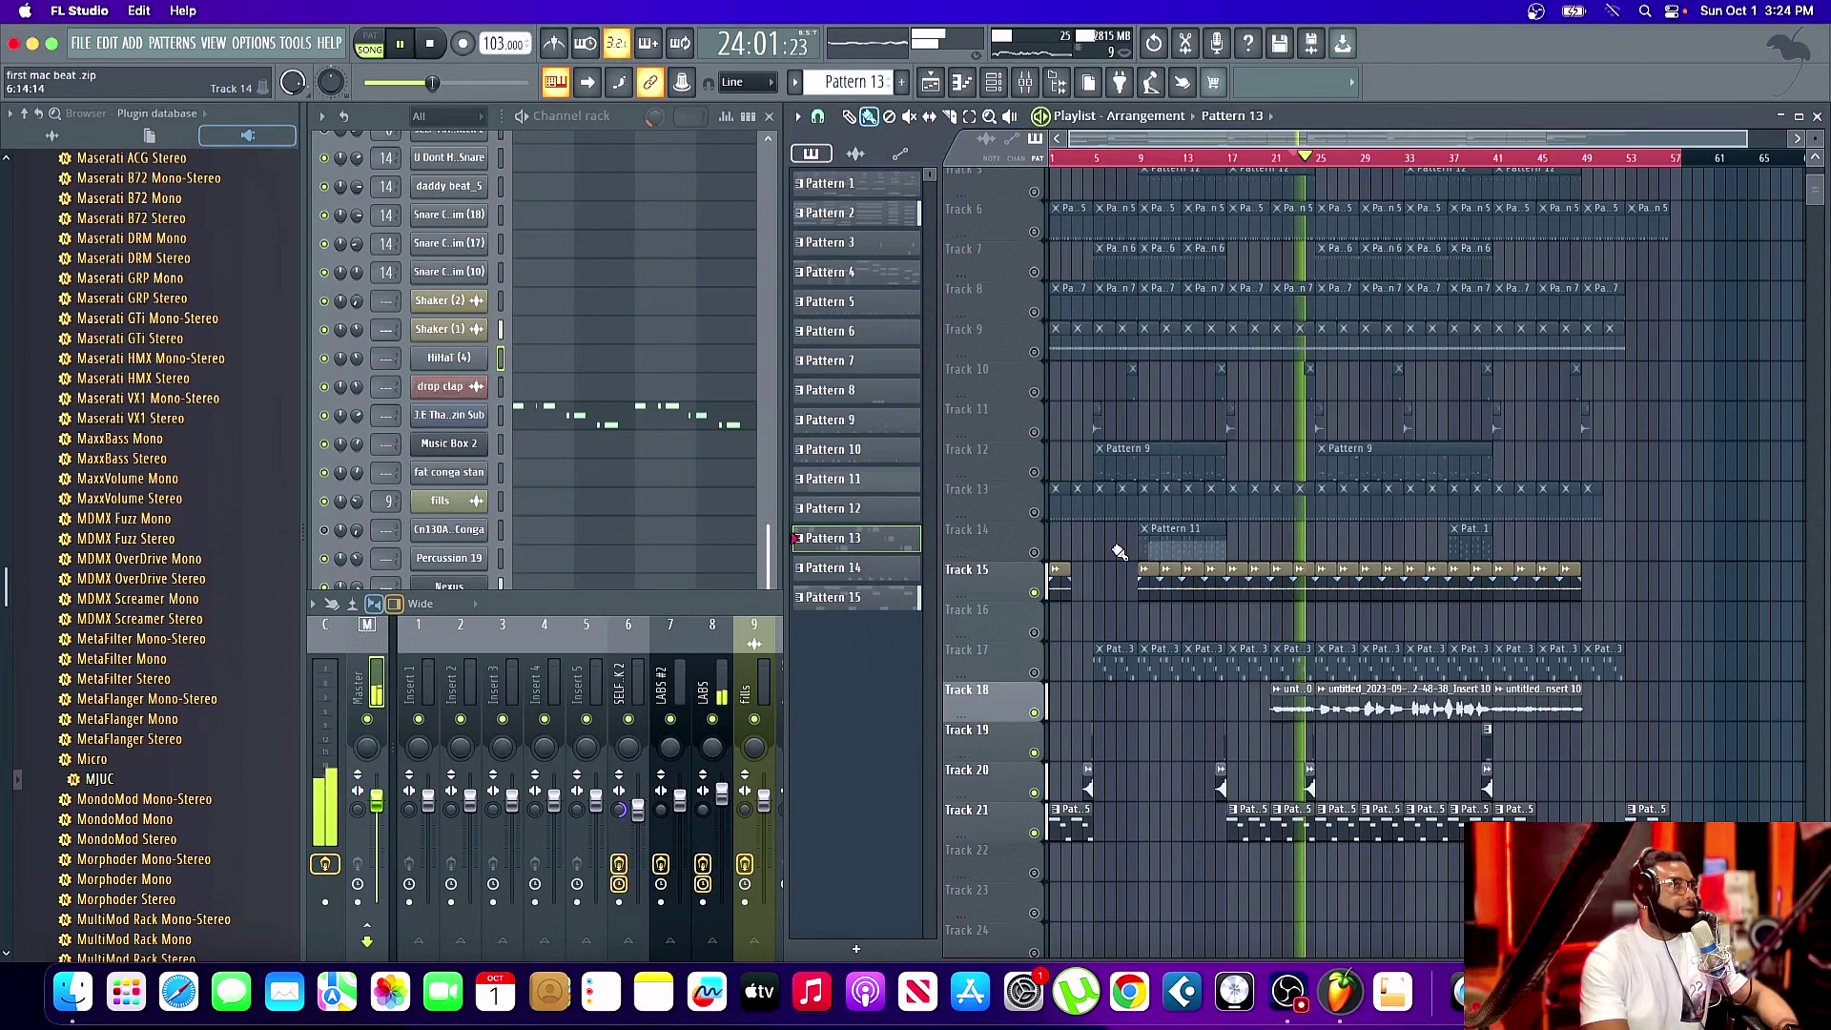
scroll(1146, 515, up, 4)
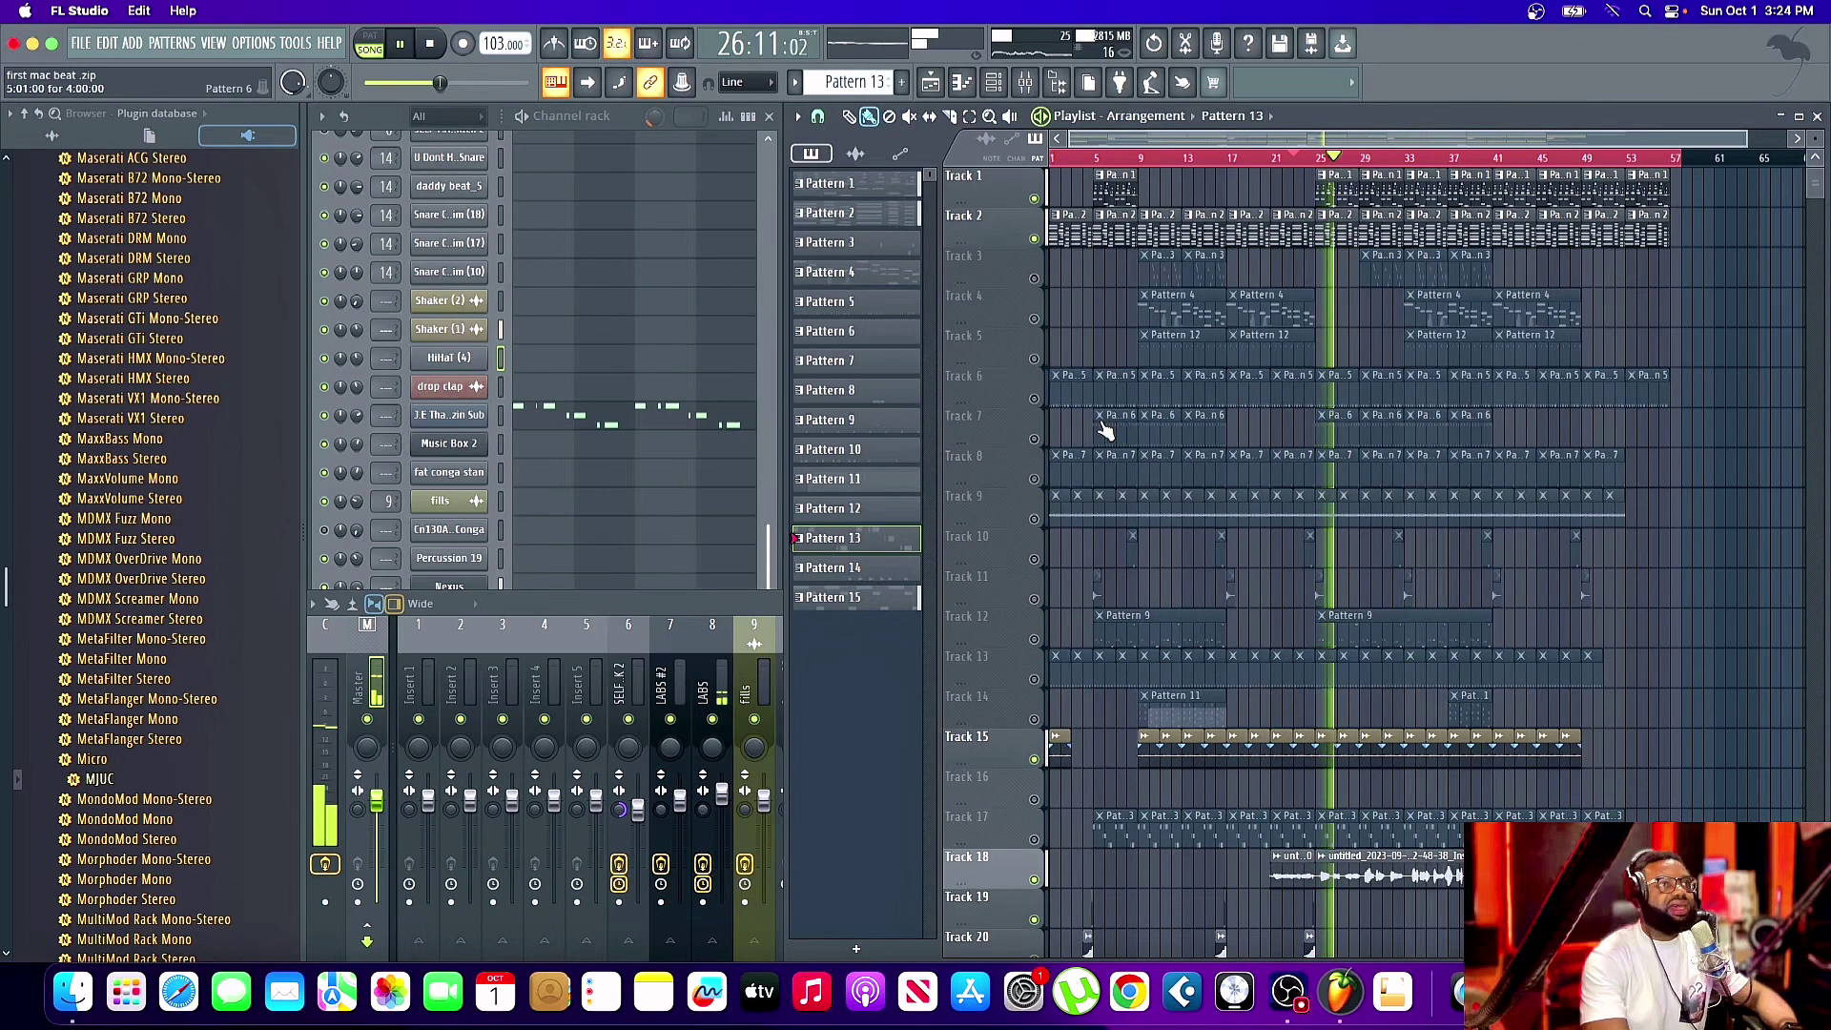
click(1037, 401)
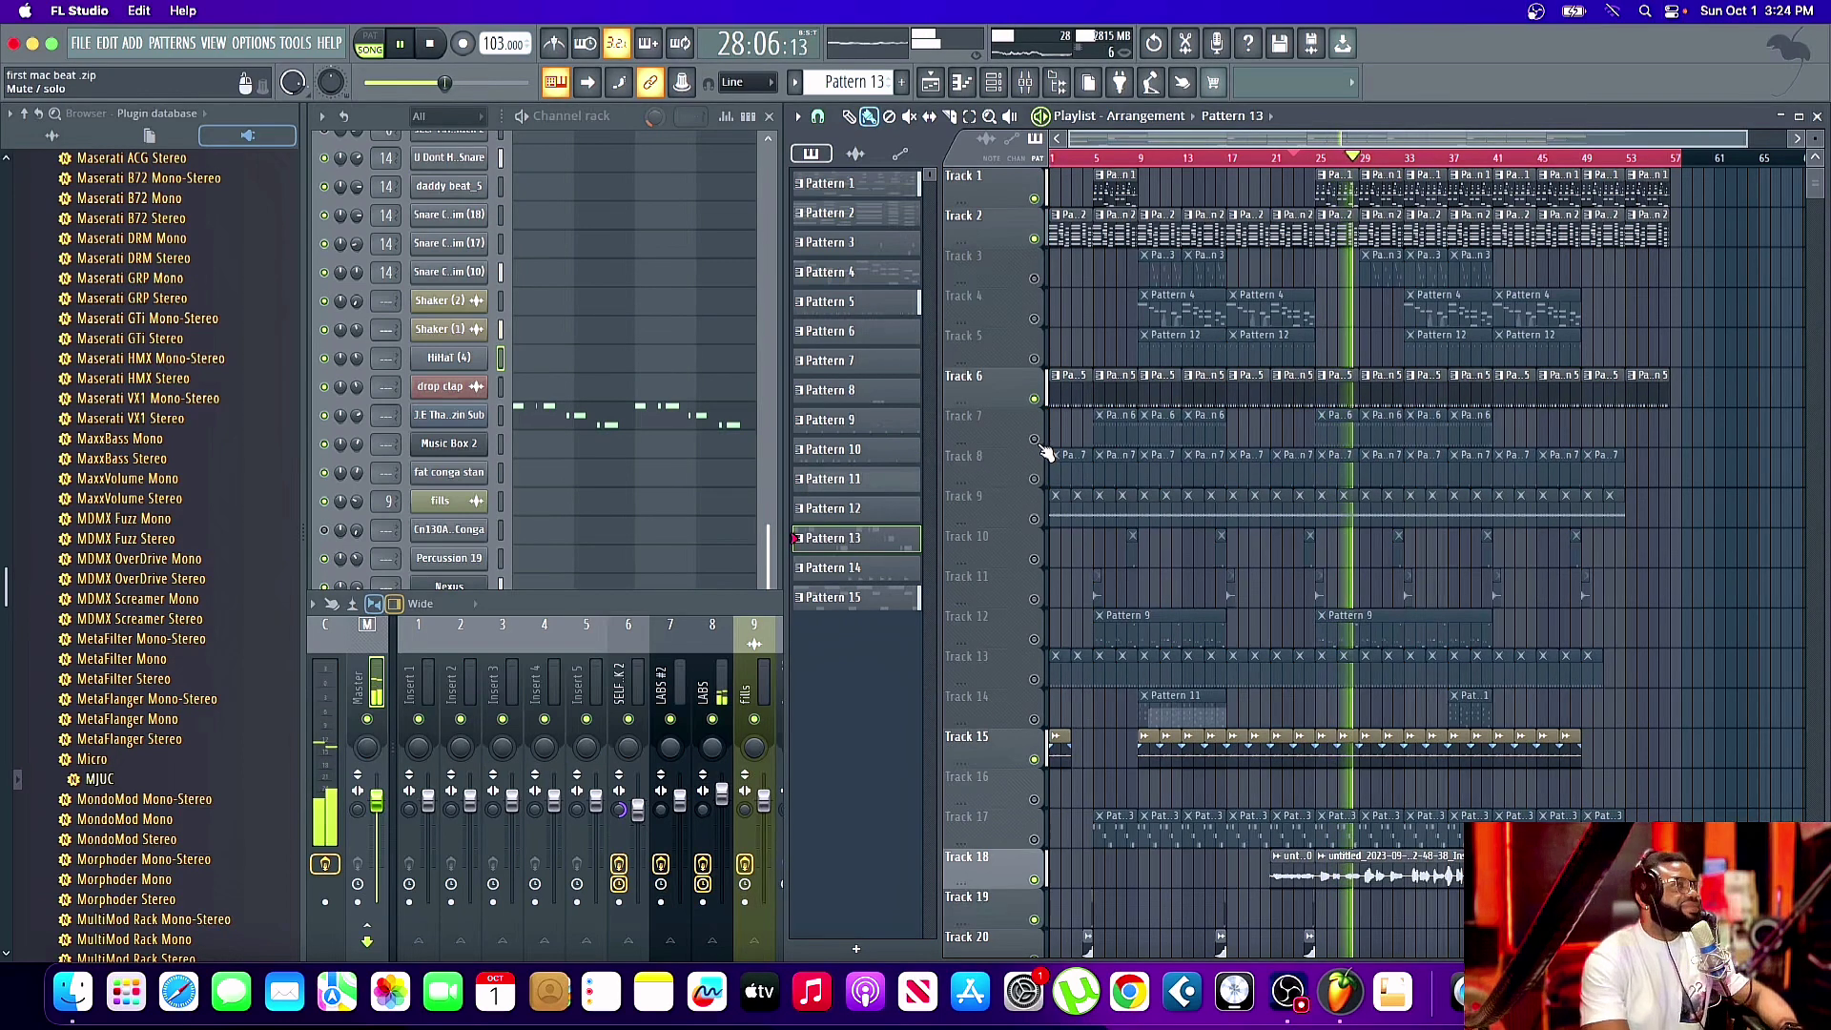
click(1036, 679)
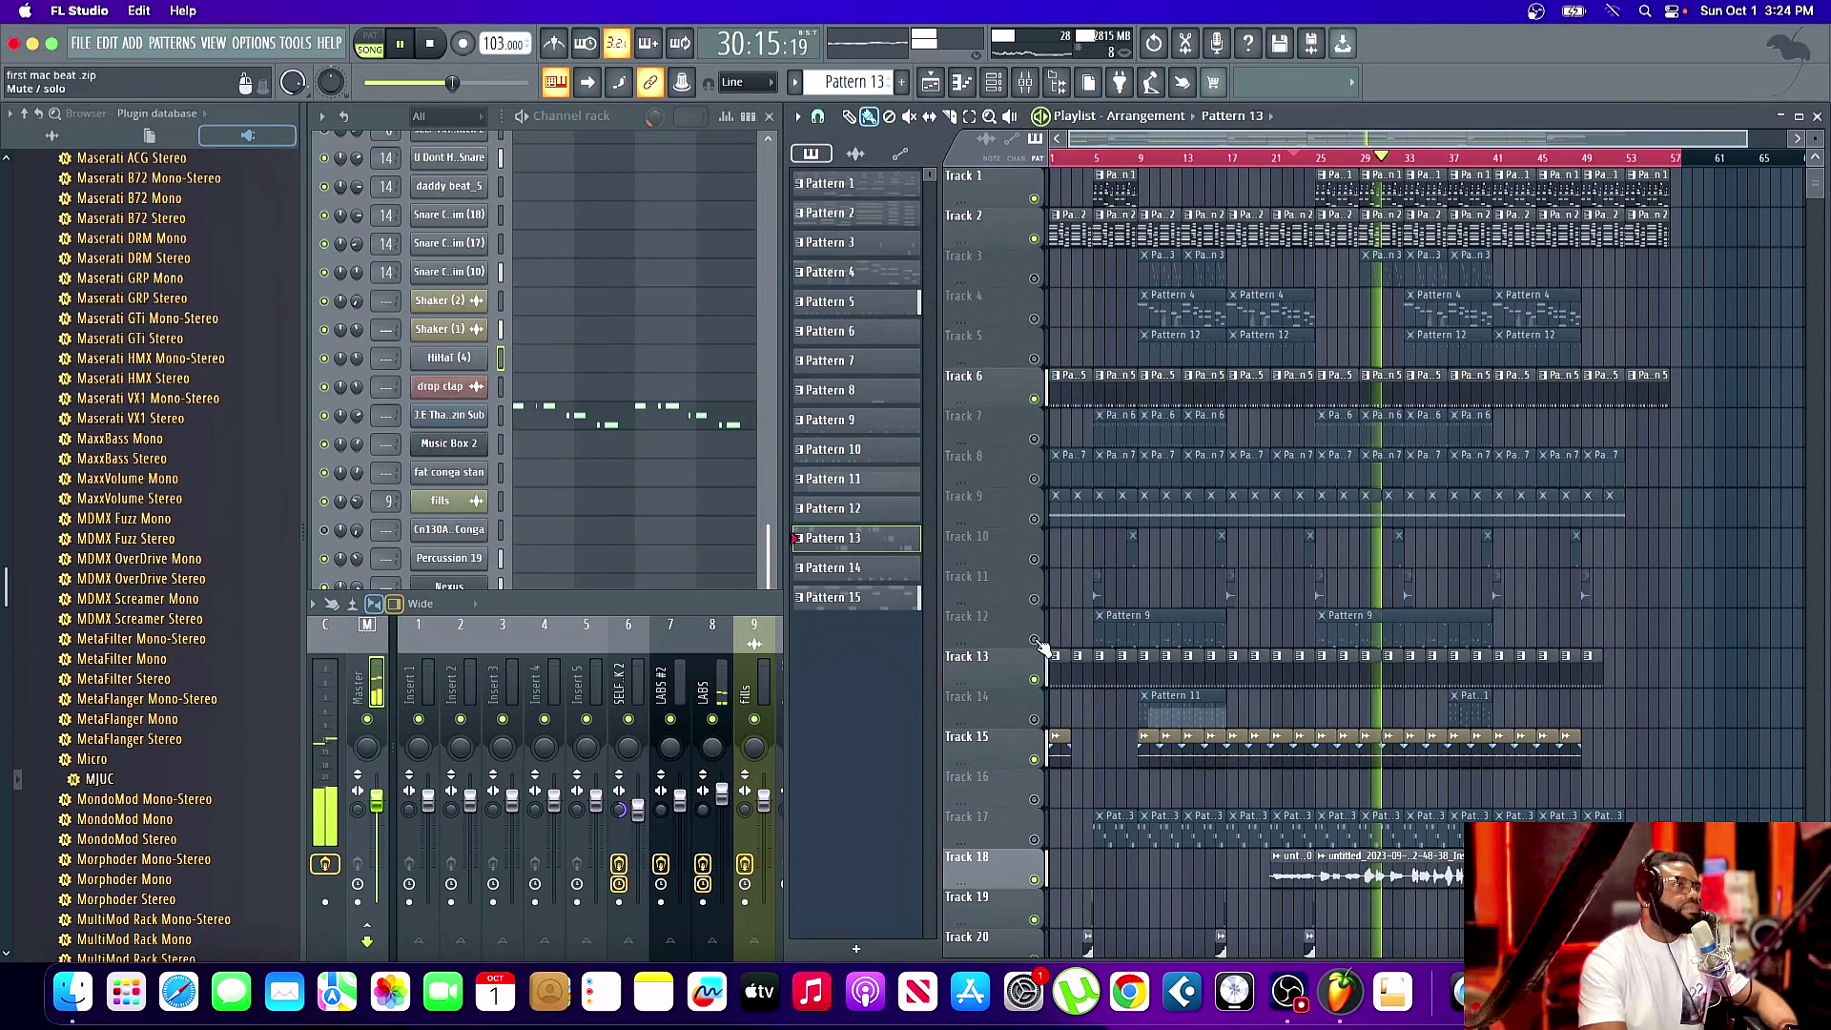
click(1038, 640)
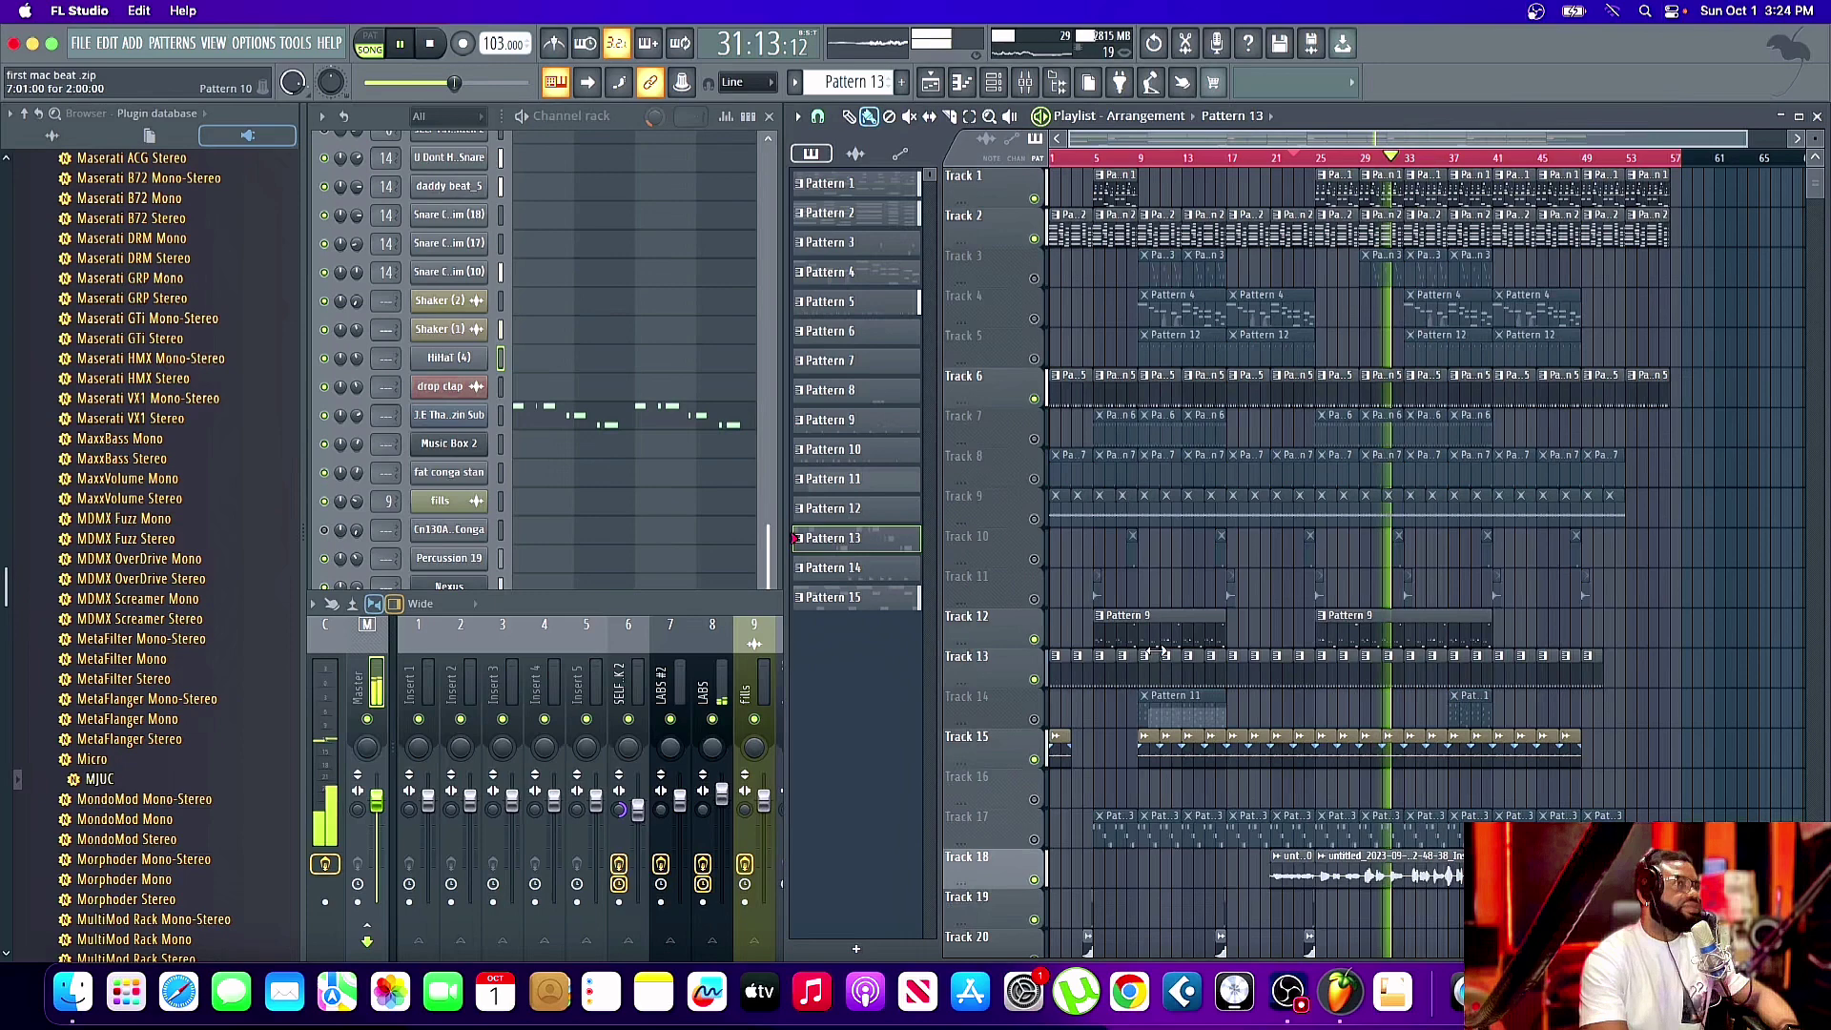
- Stop playback, solo Track 12, add Track 15 back and restart playback
key(space)
click(1324, 160)
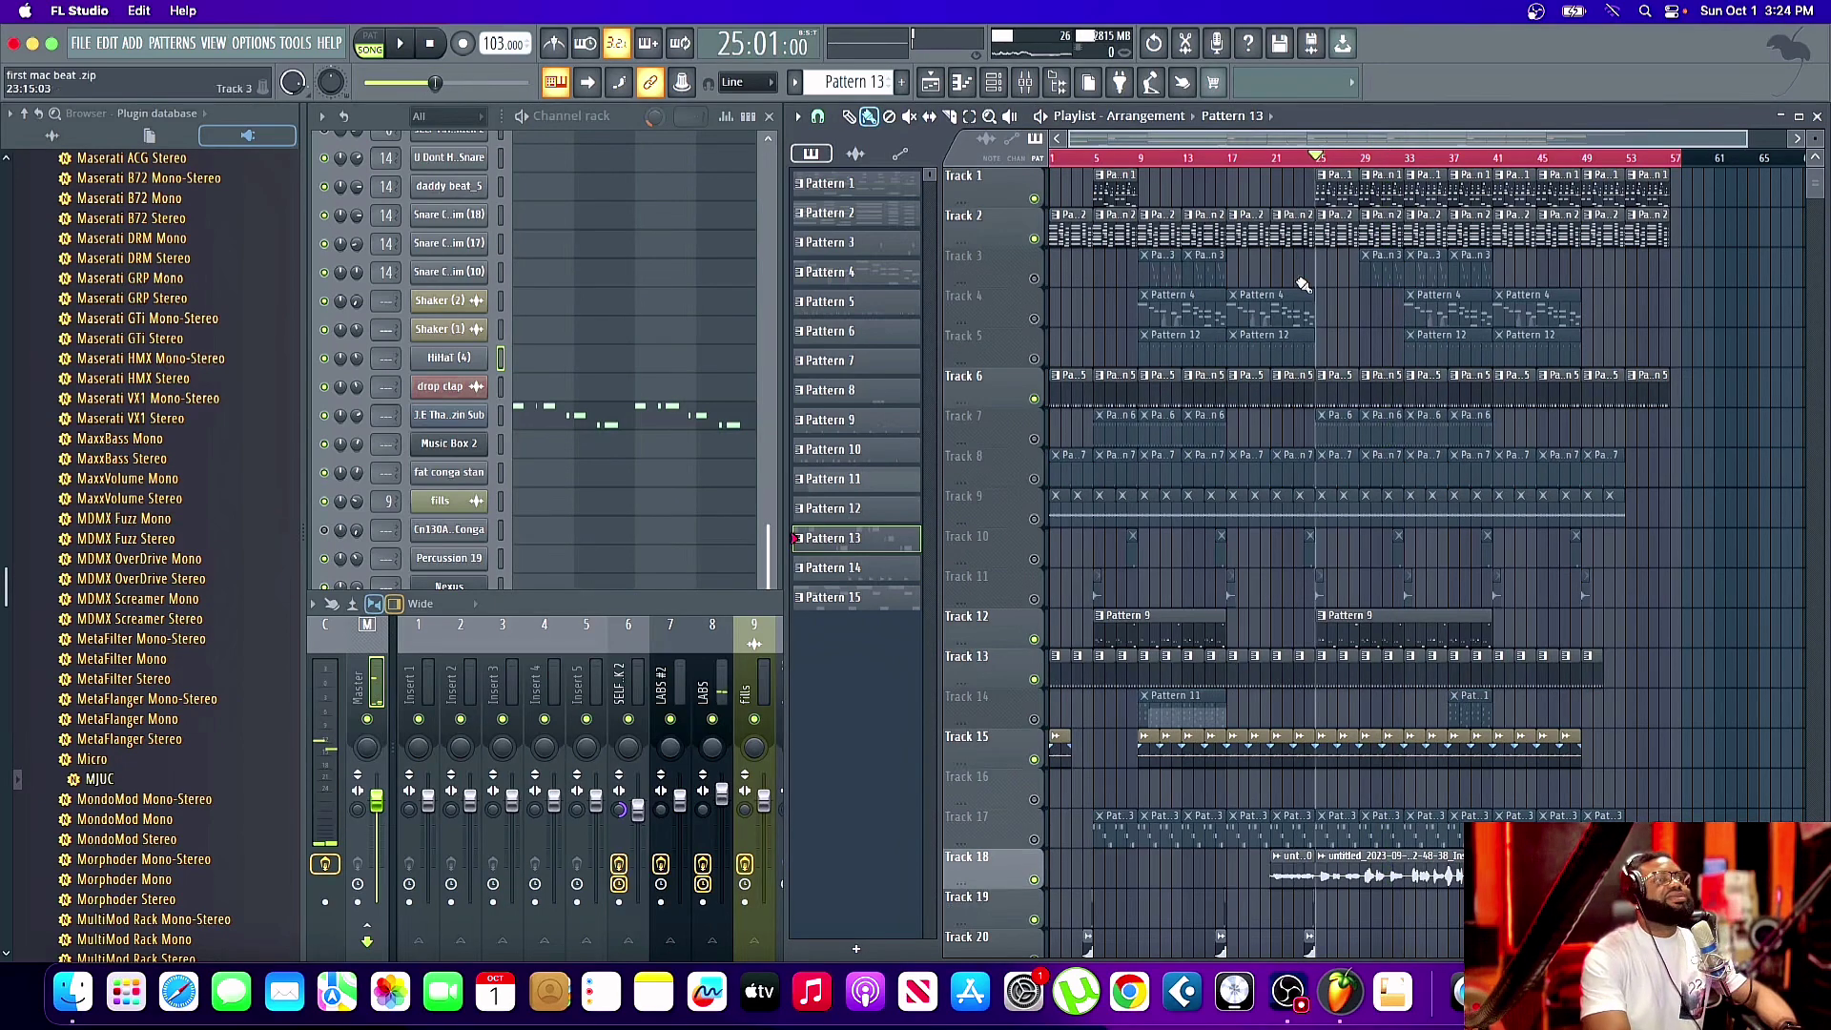
right_click(1036, 641)
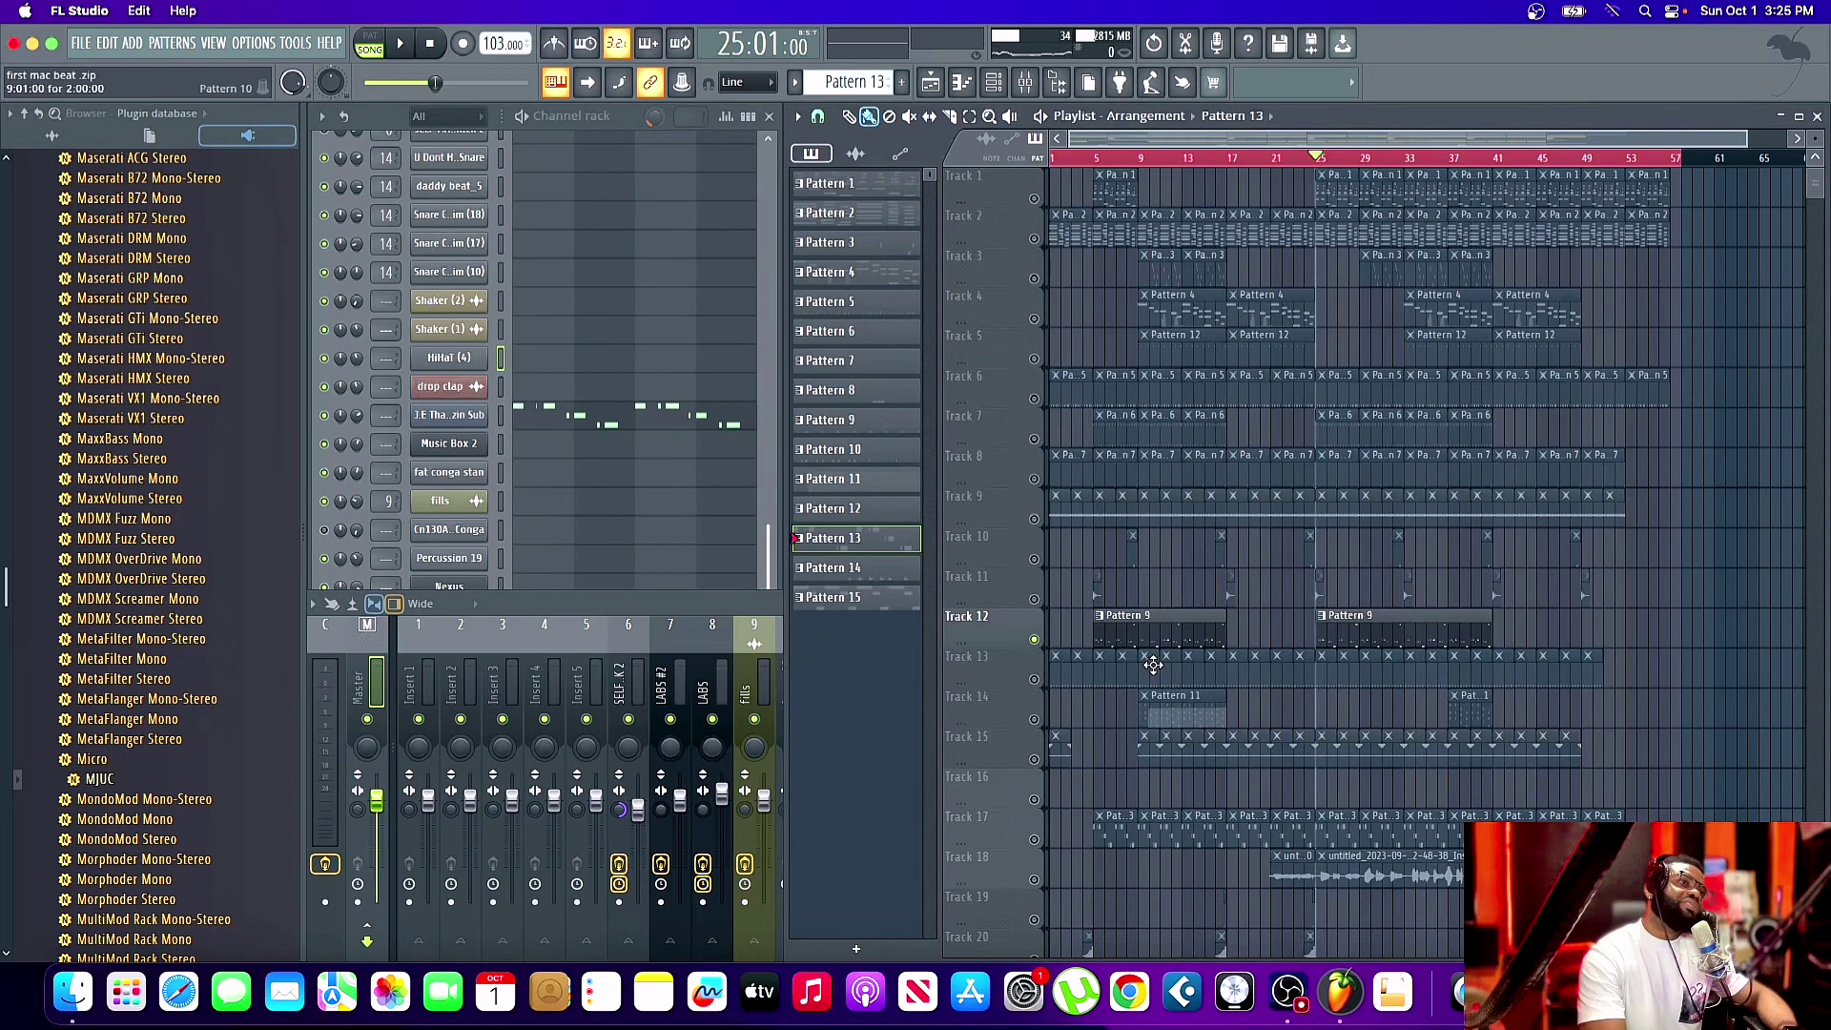
click(1036, 759)
key(space)
- Unmute Tracks 18, 2, 6, 9 and 21, stopping and restarting playback along the way
click(1036, 879)
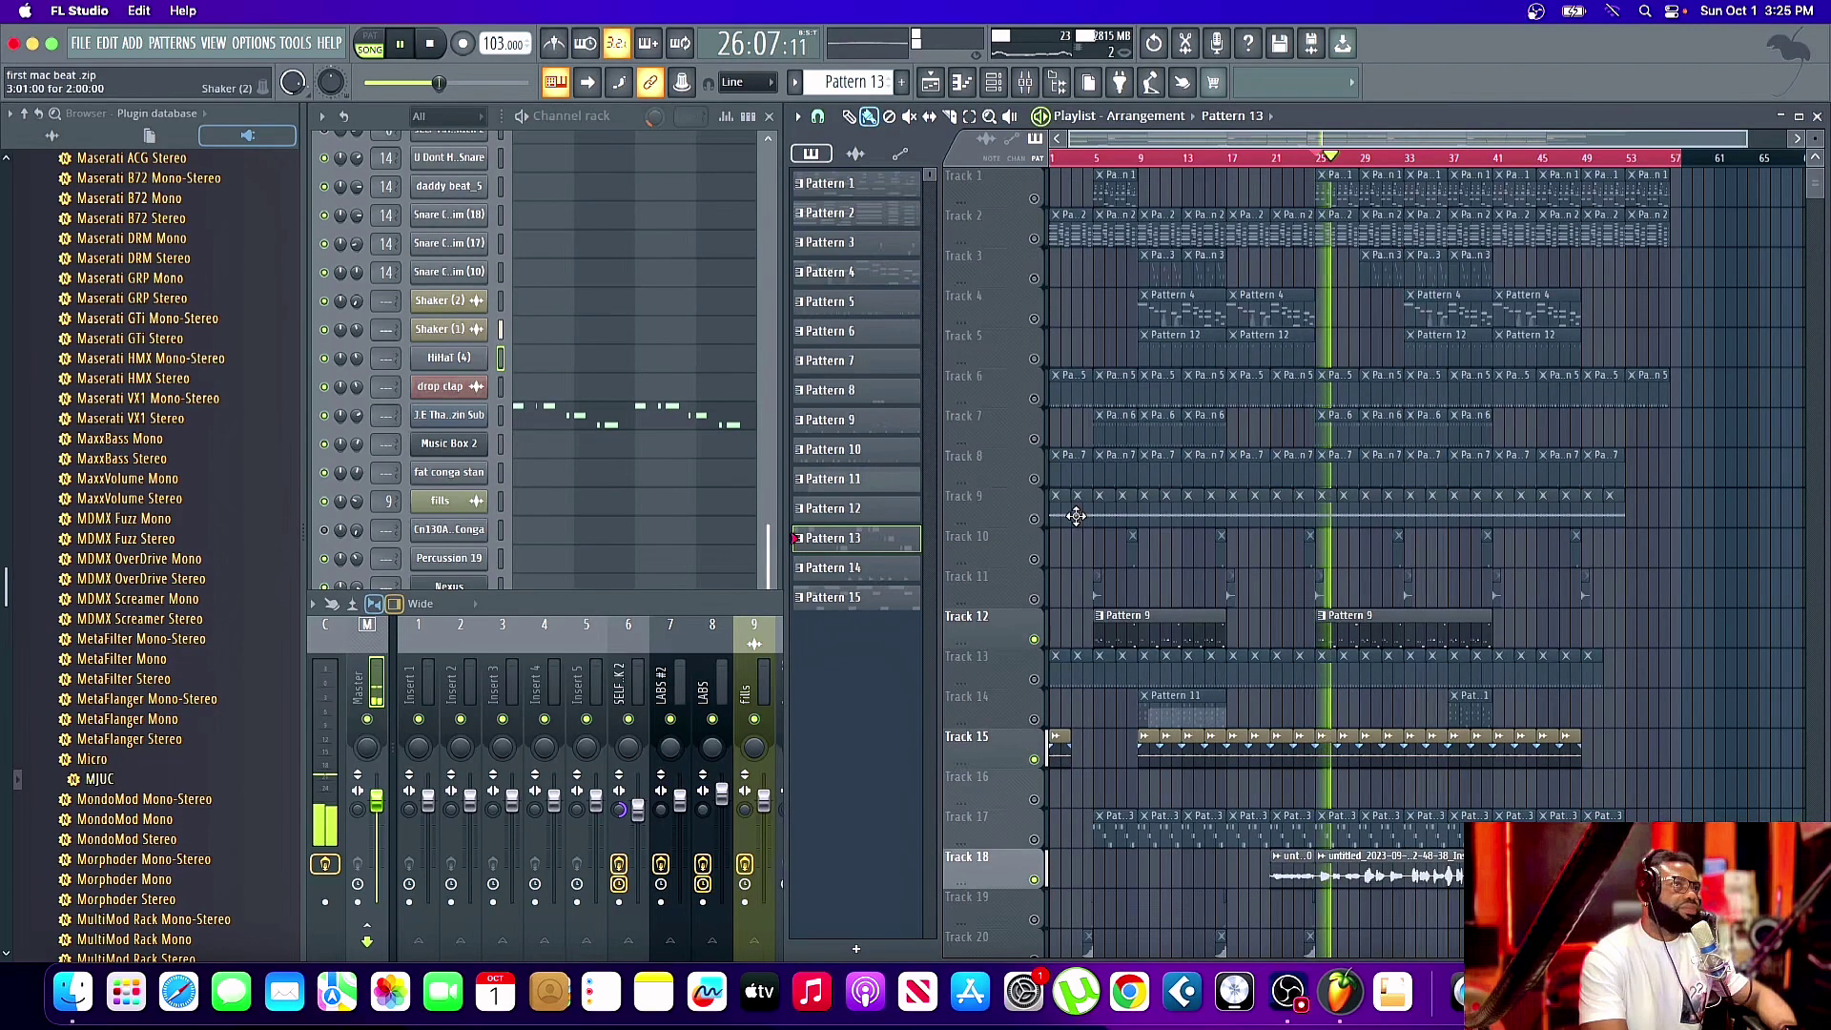
click(1036, 238)
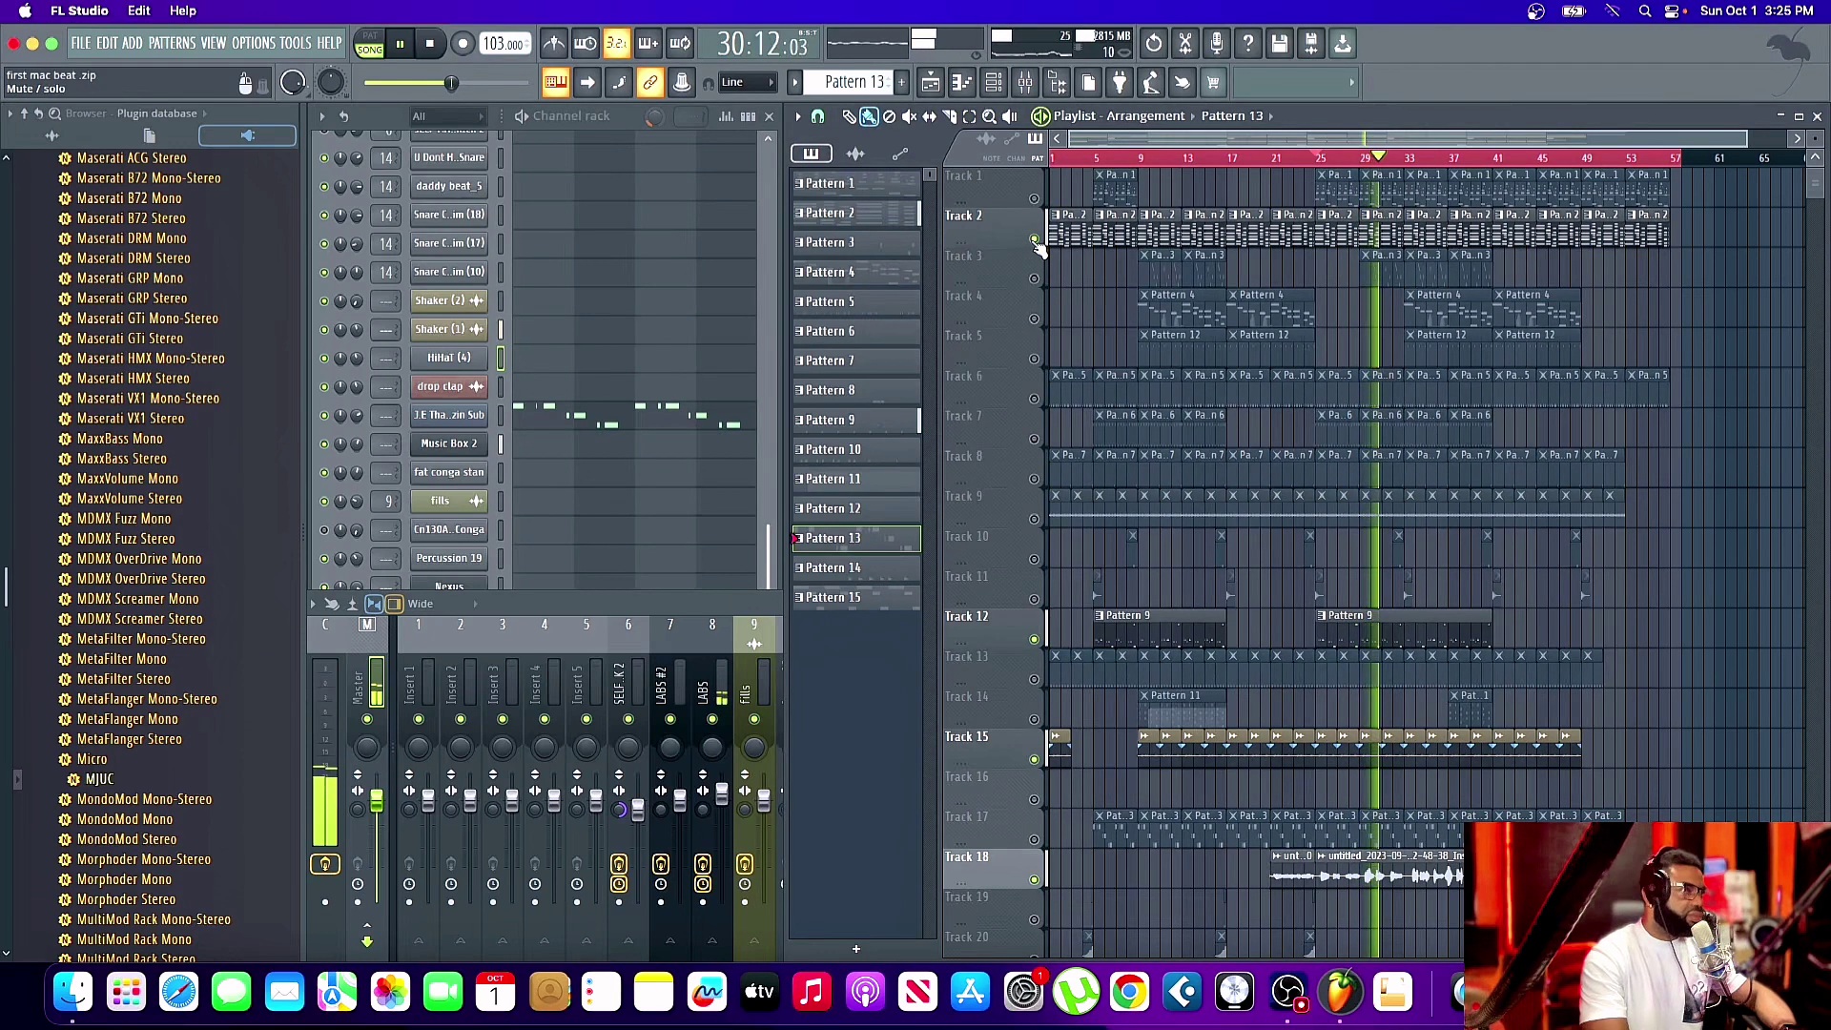
key(space)
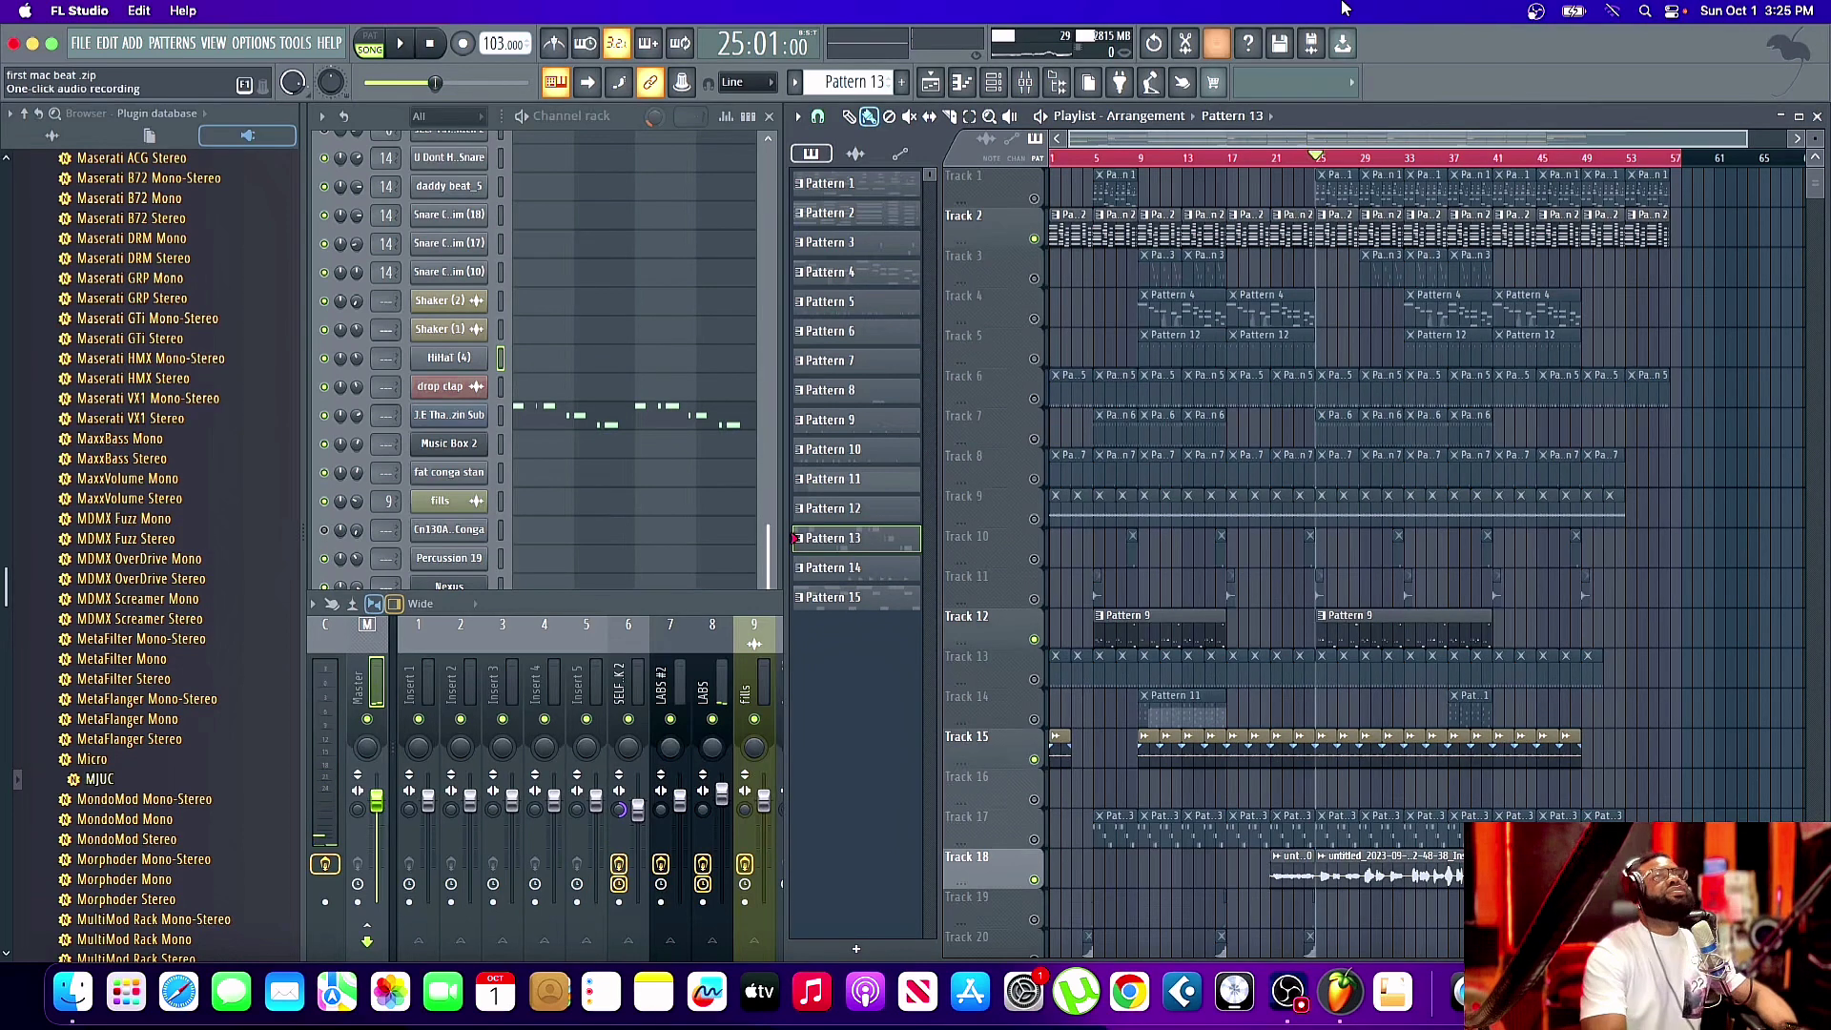
click(1036, 399)
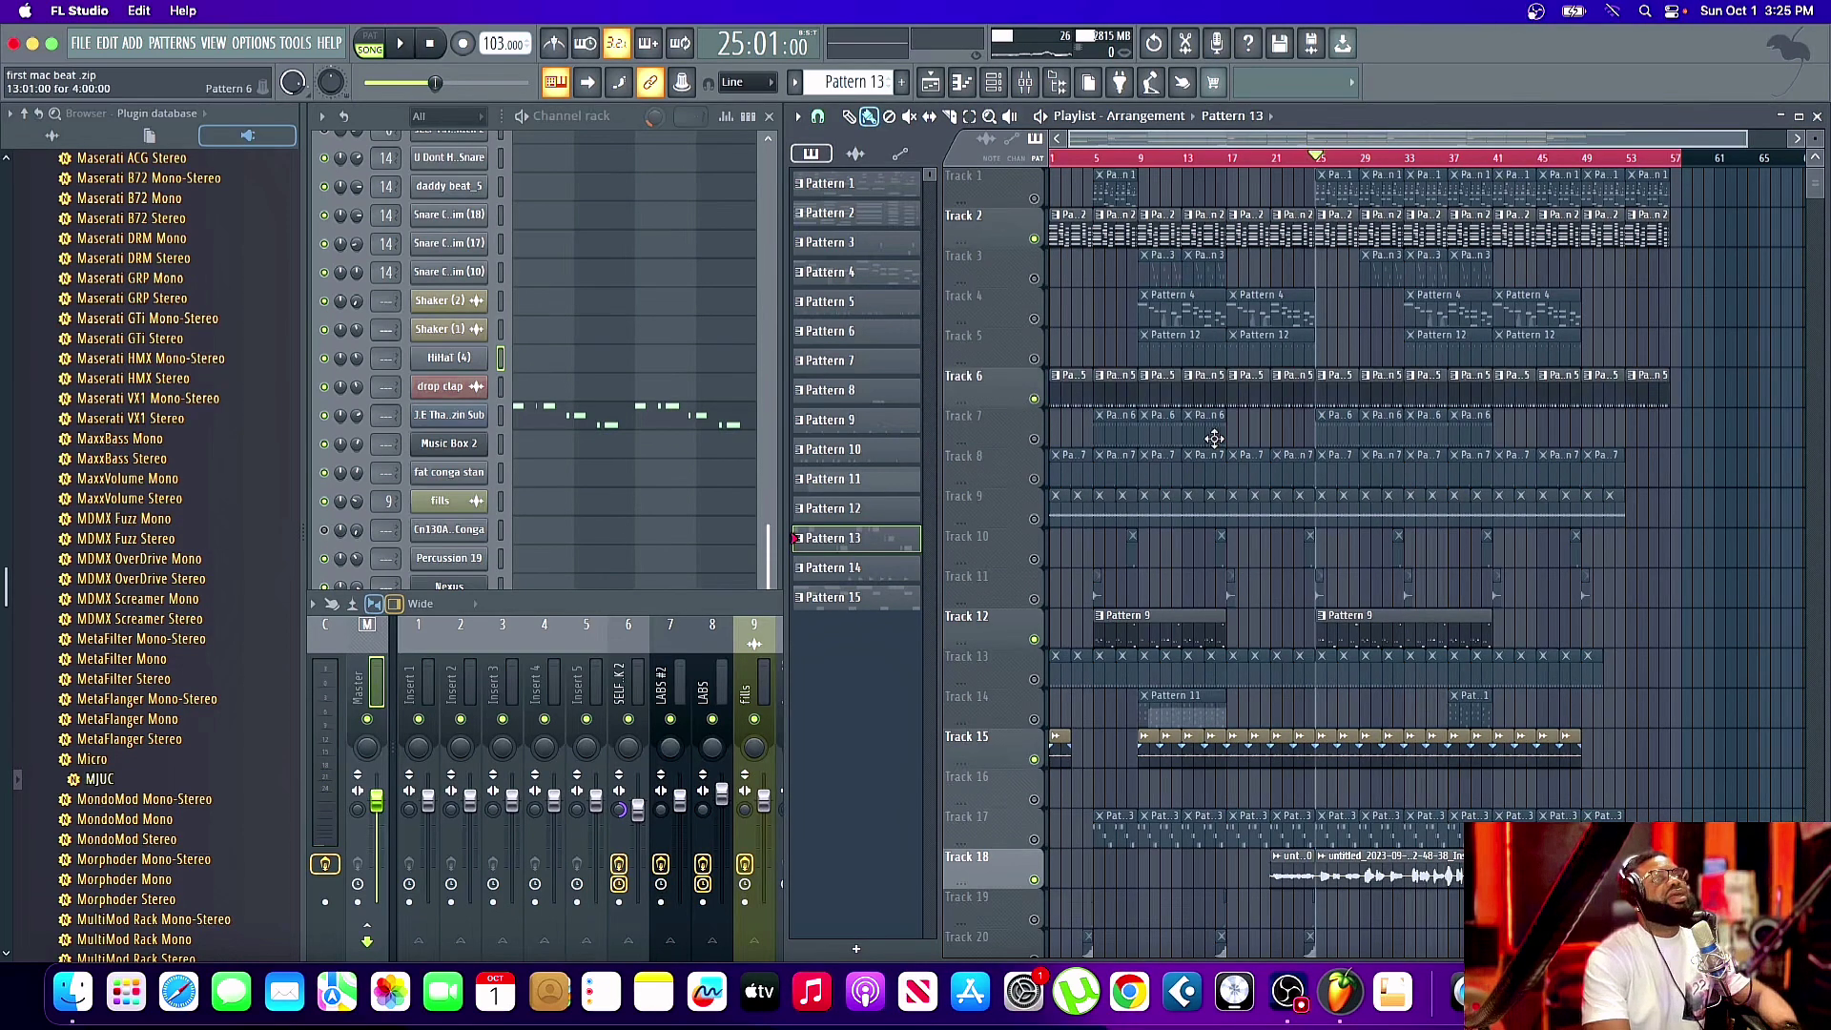
scroll(1179, 569, down, 3)
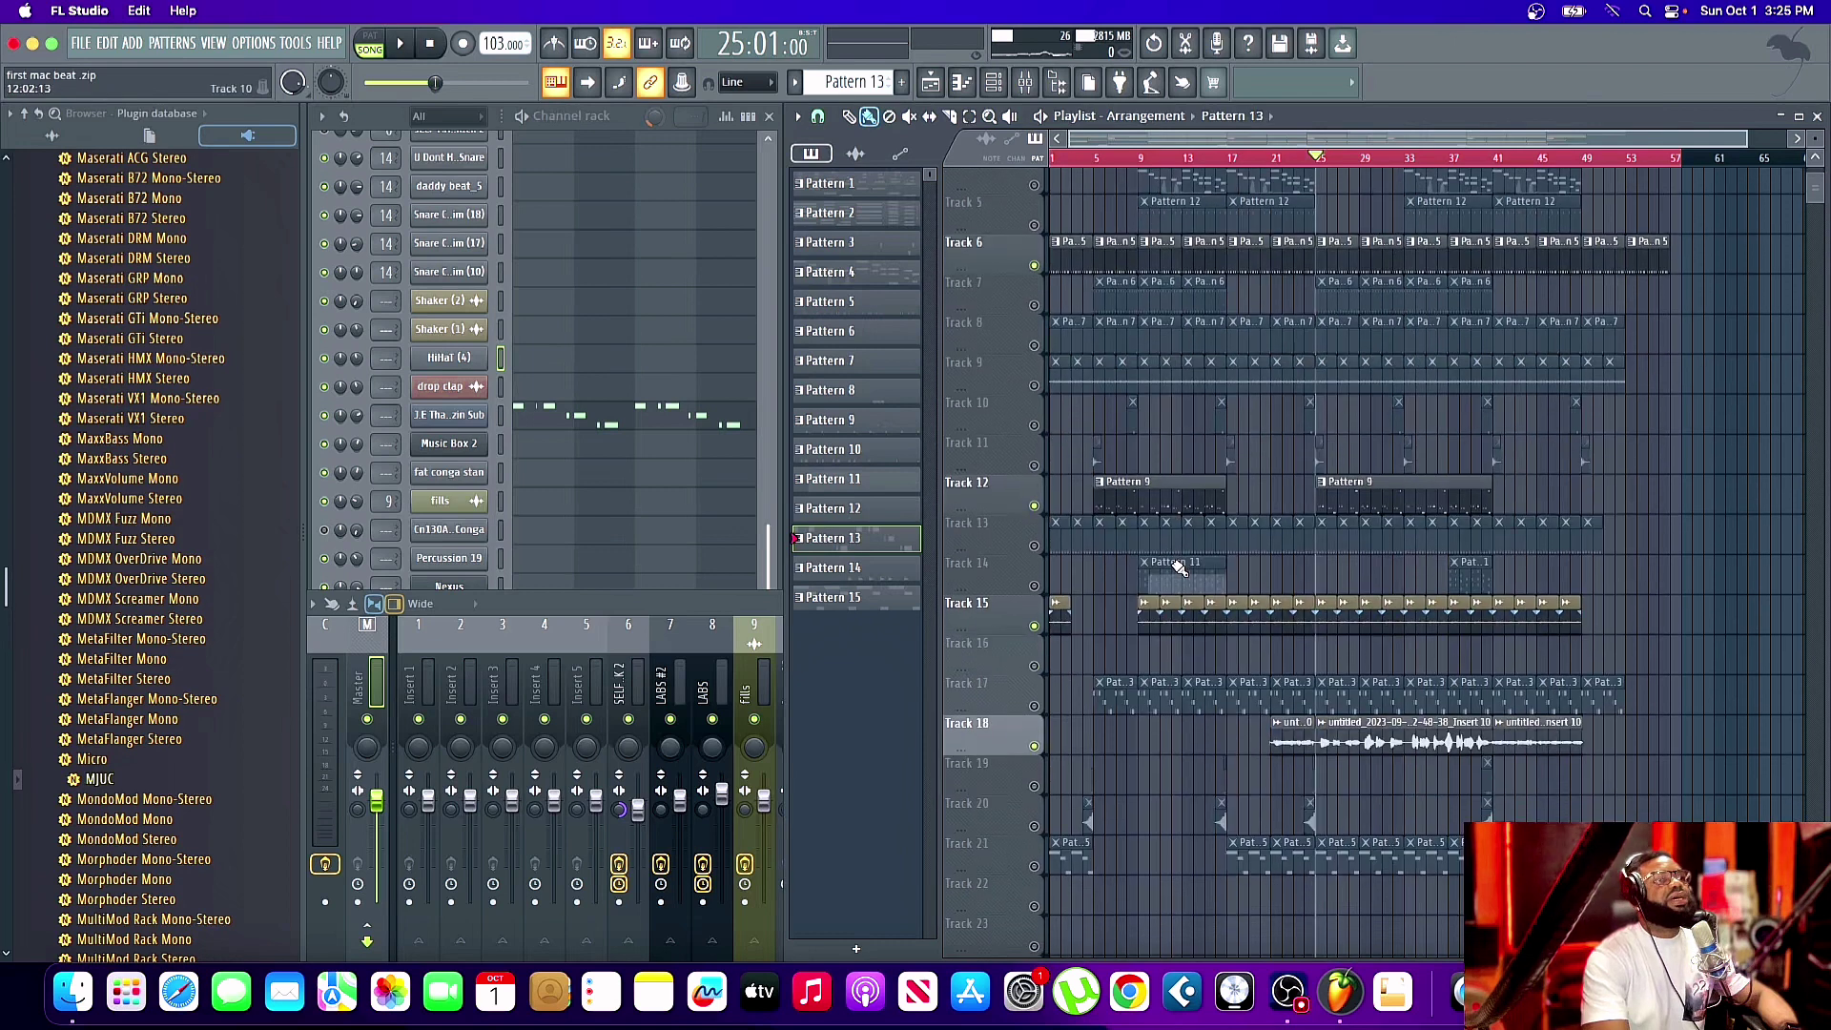
click(1035, 386)
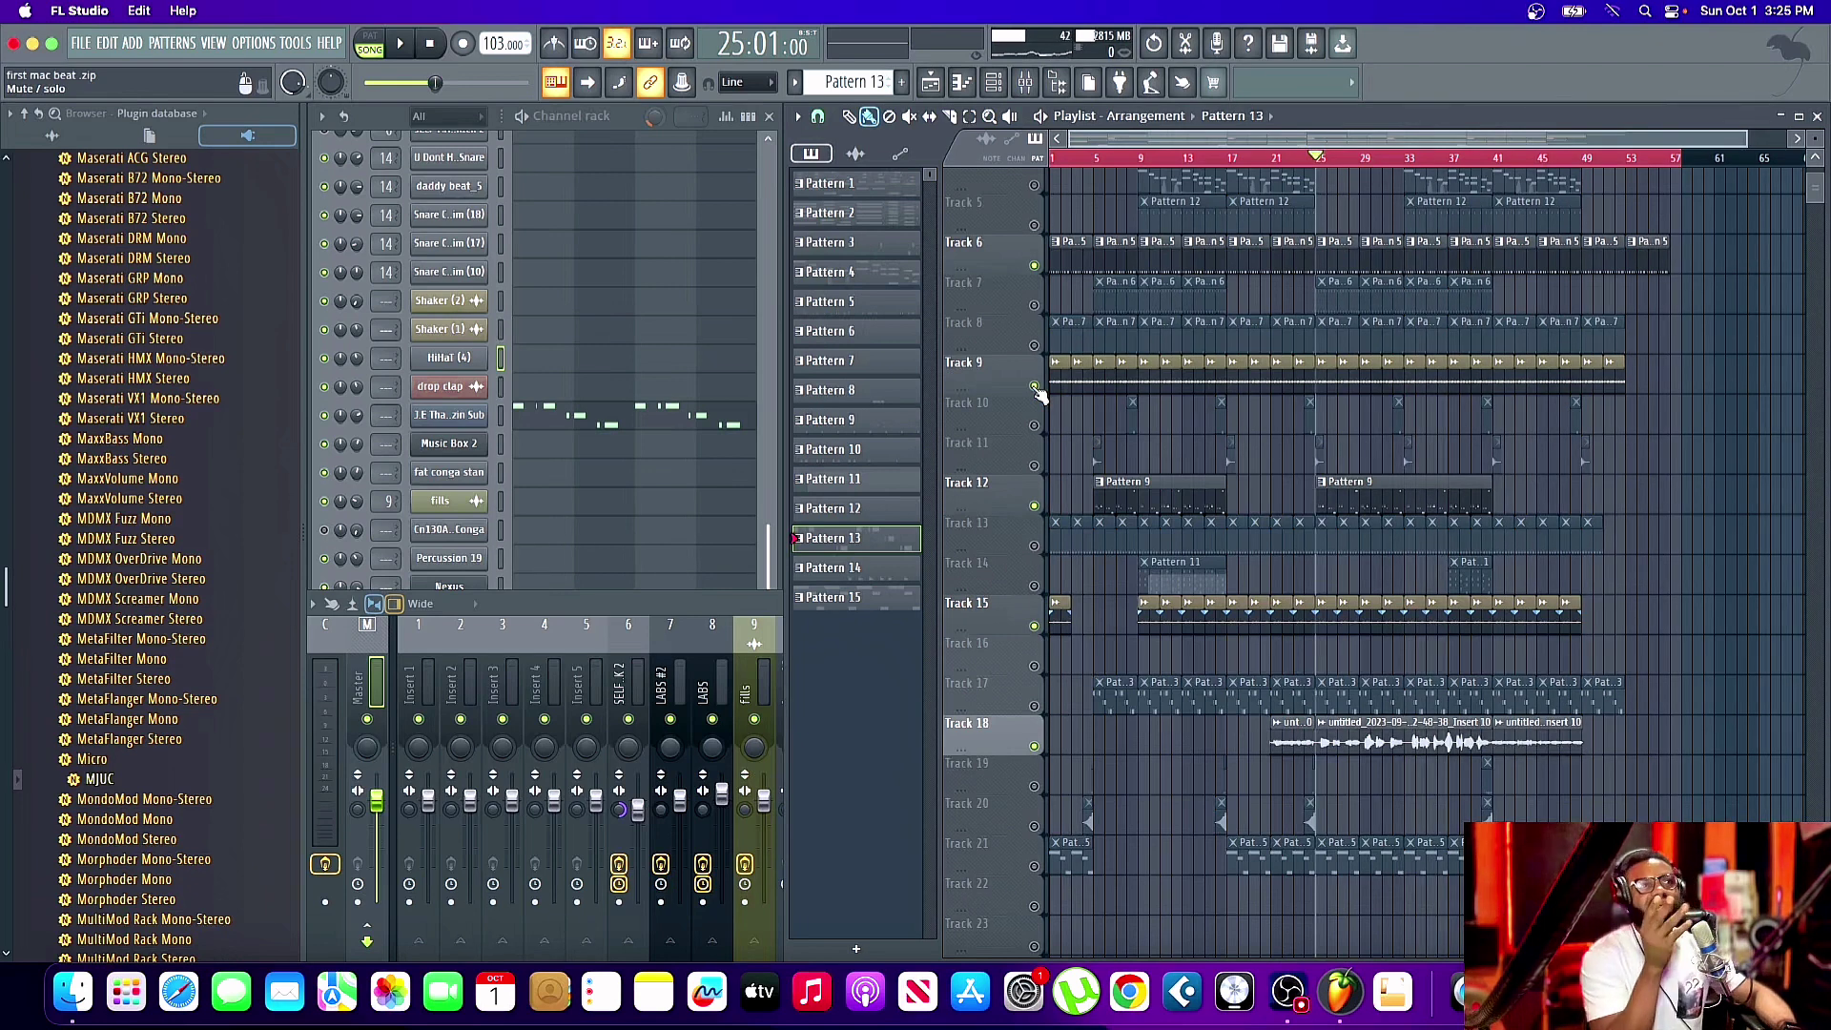
key(space)
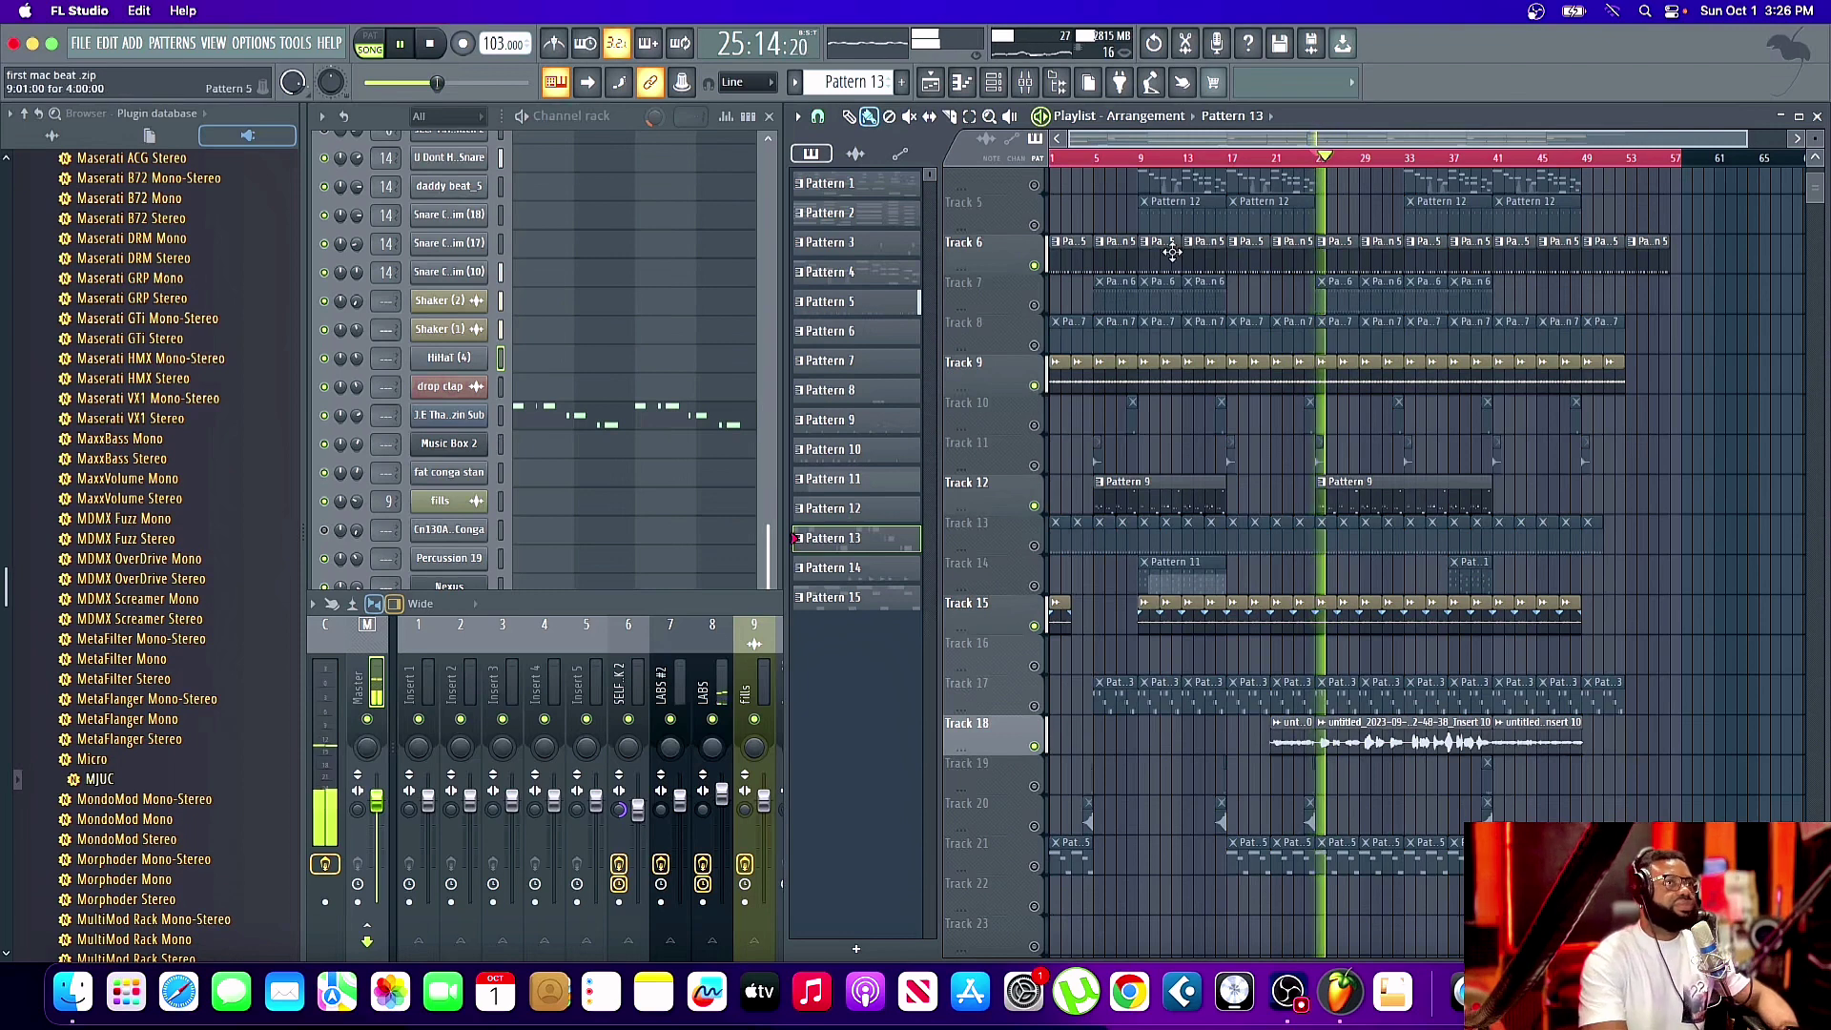
click(1037, 868)
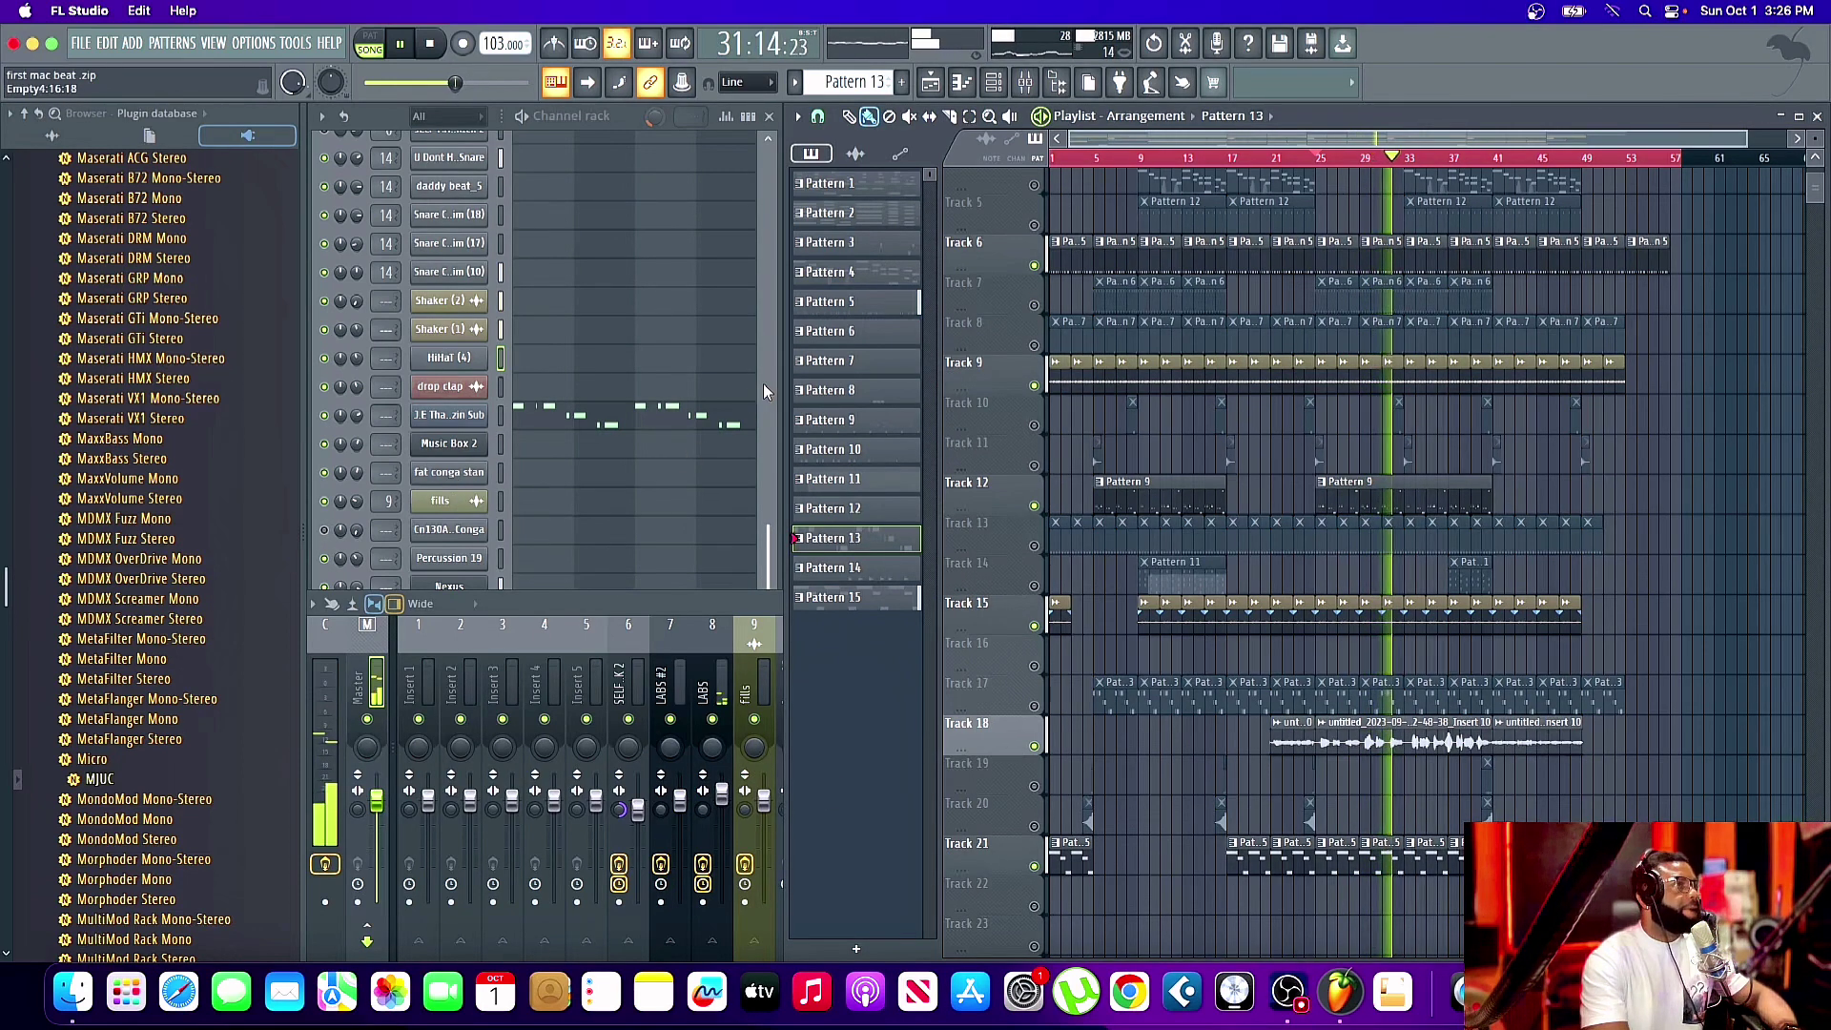
- Hide the mixer and unsolo the playlist so every track plays again
key(F9)
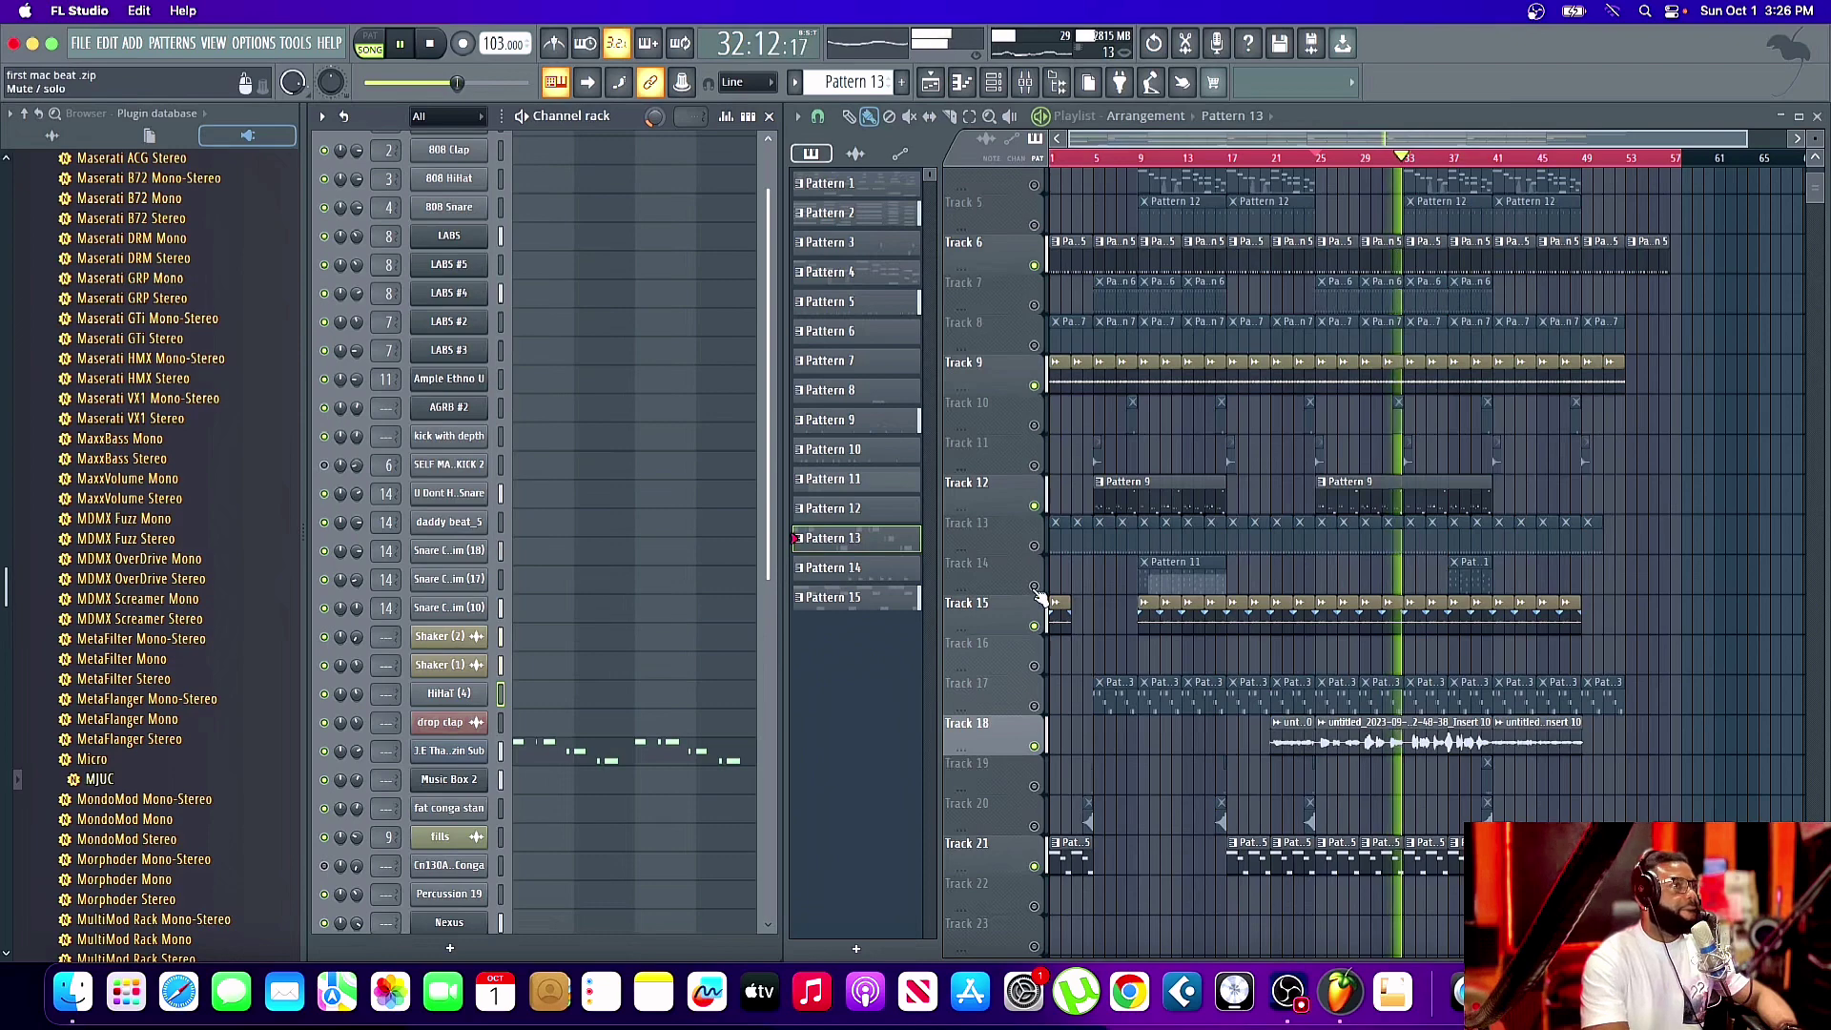
click(1046, 641)
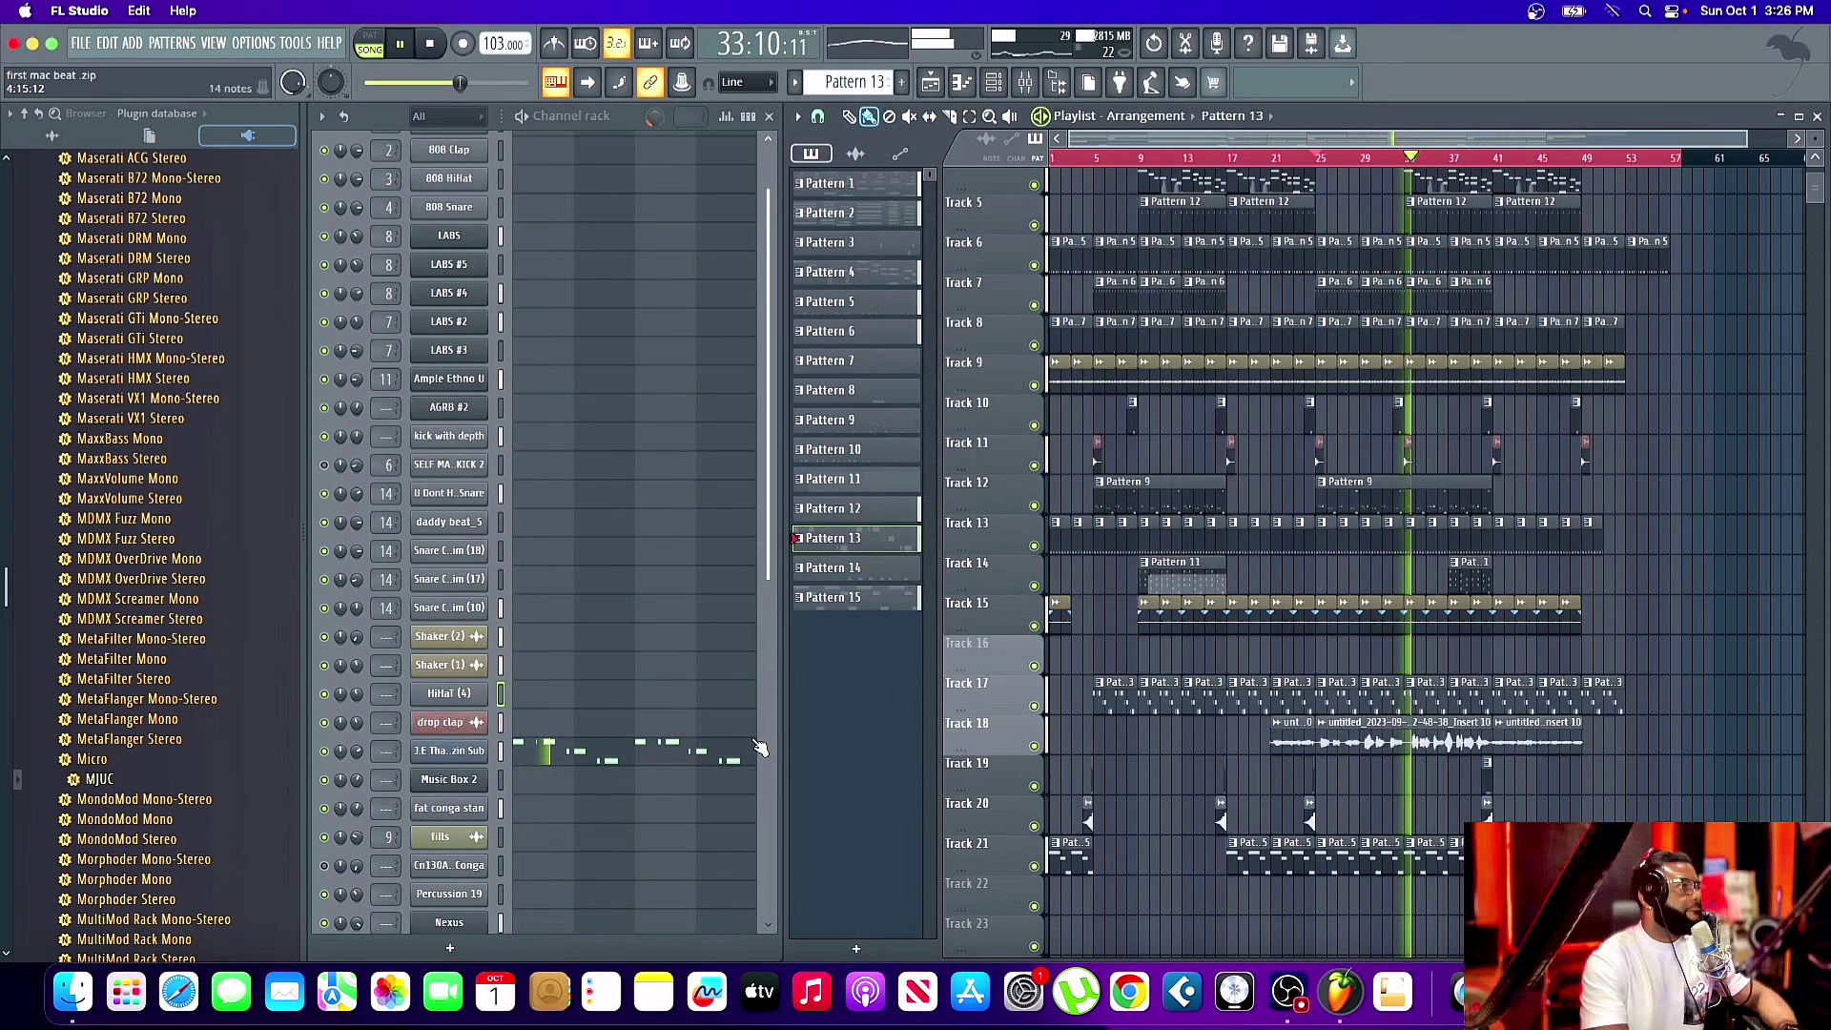
scroll(763, 723, up, 1)
scroll(763, 723, down, 5)
scroll(763, 723, down, 5)
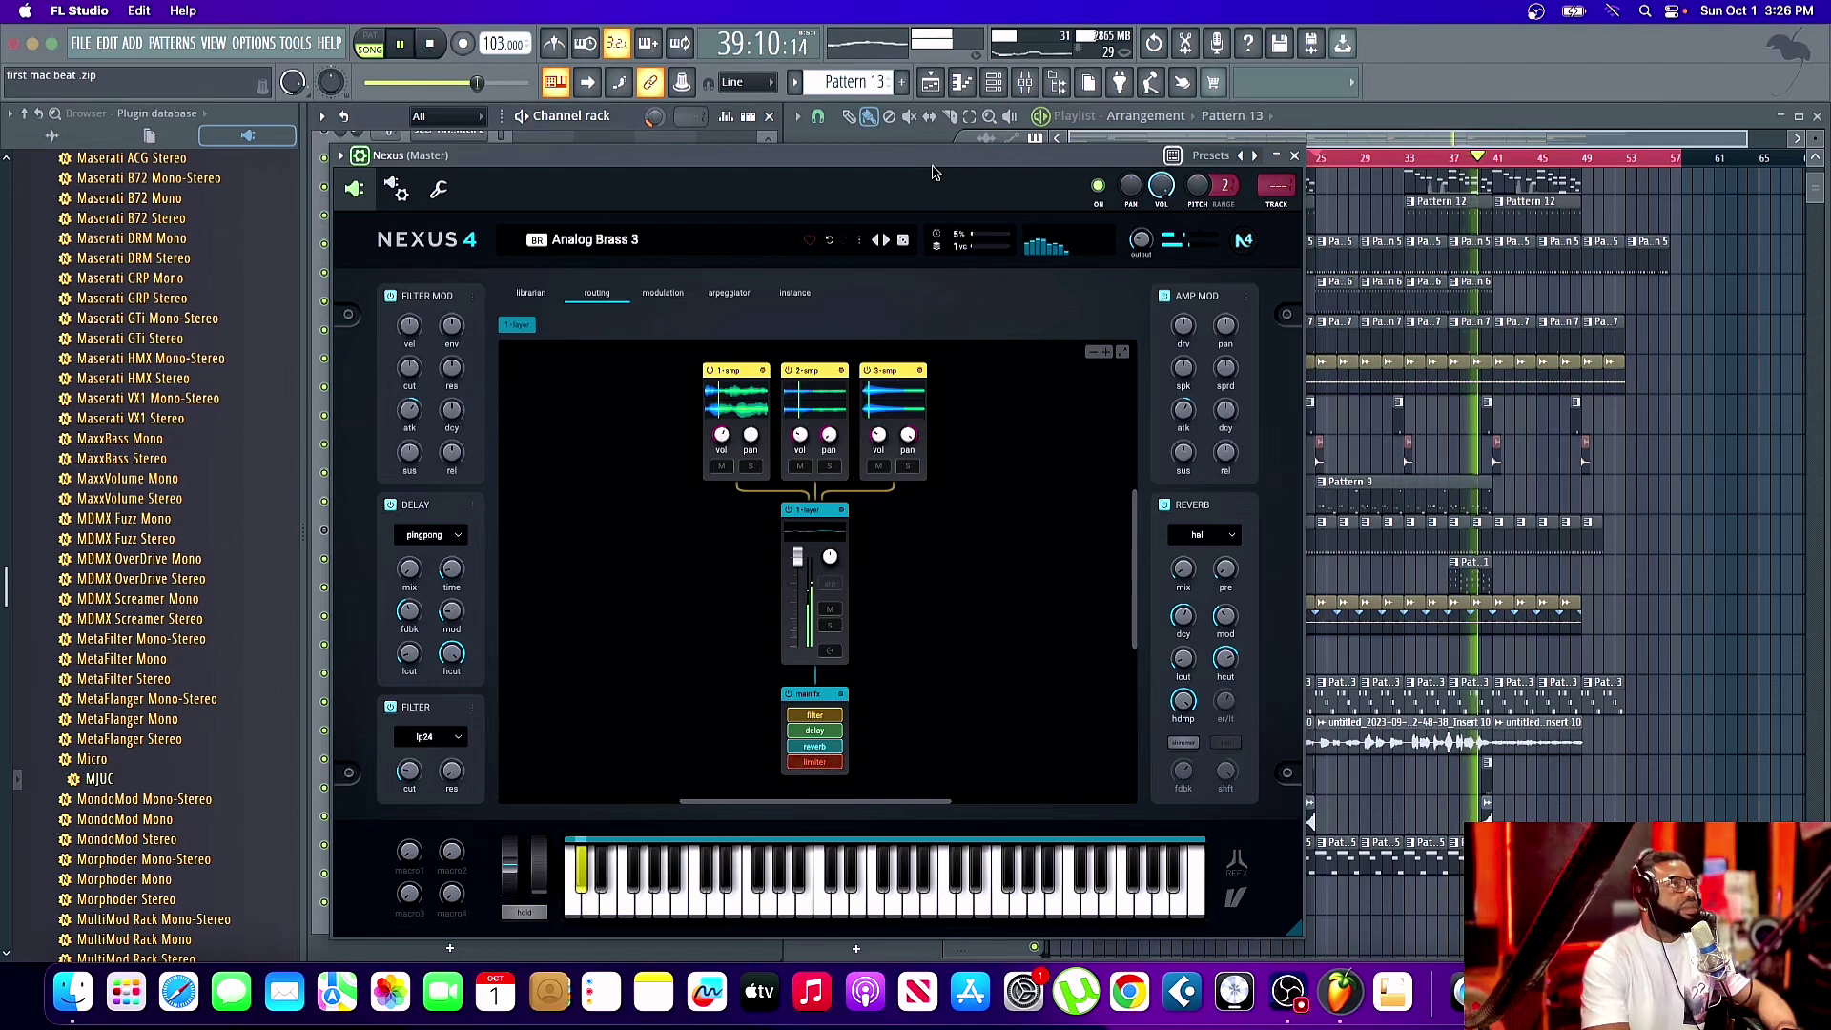
- Move the Nexus window left, stop playback, and solo Track 6 with Track 2
drag(930, 173, 555, 169)
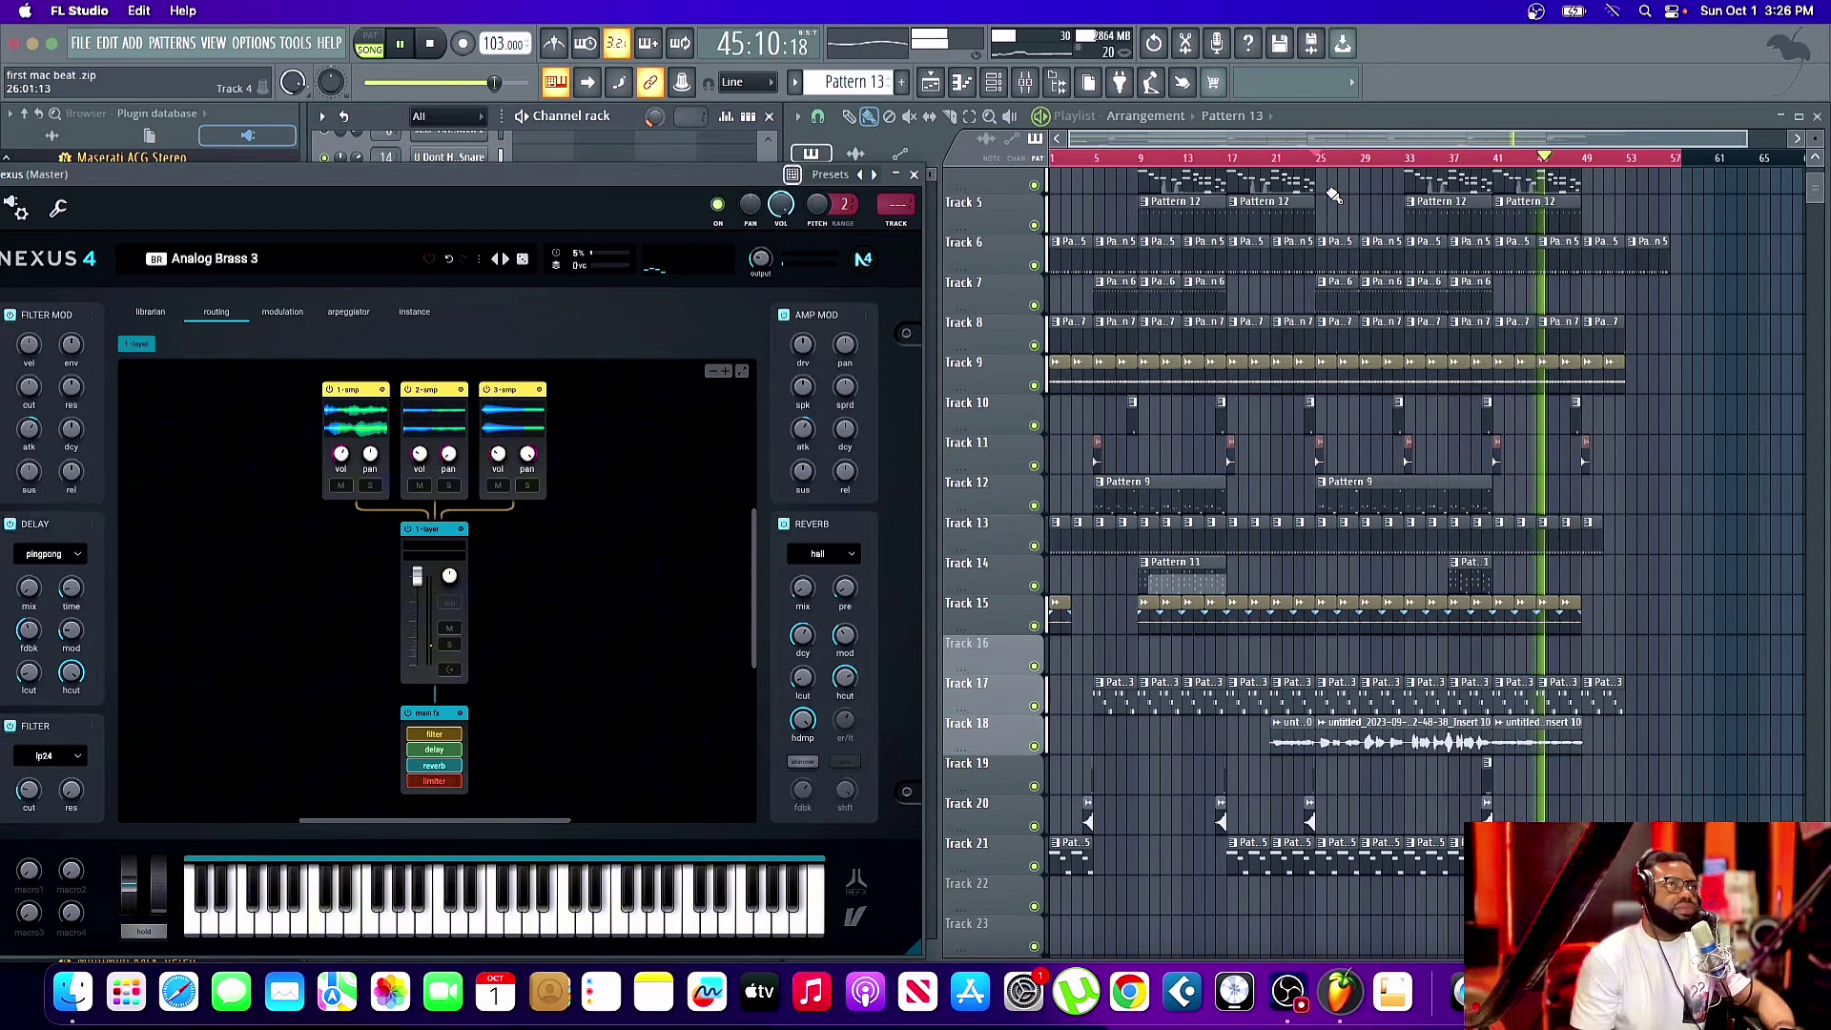
key(space)
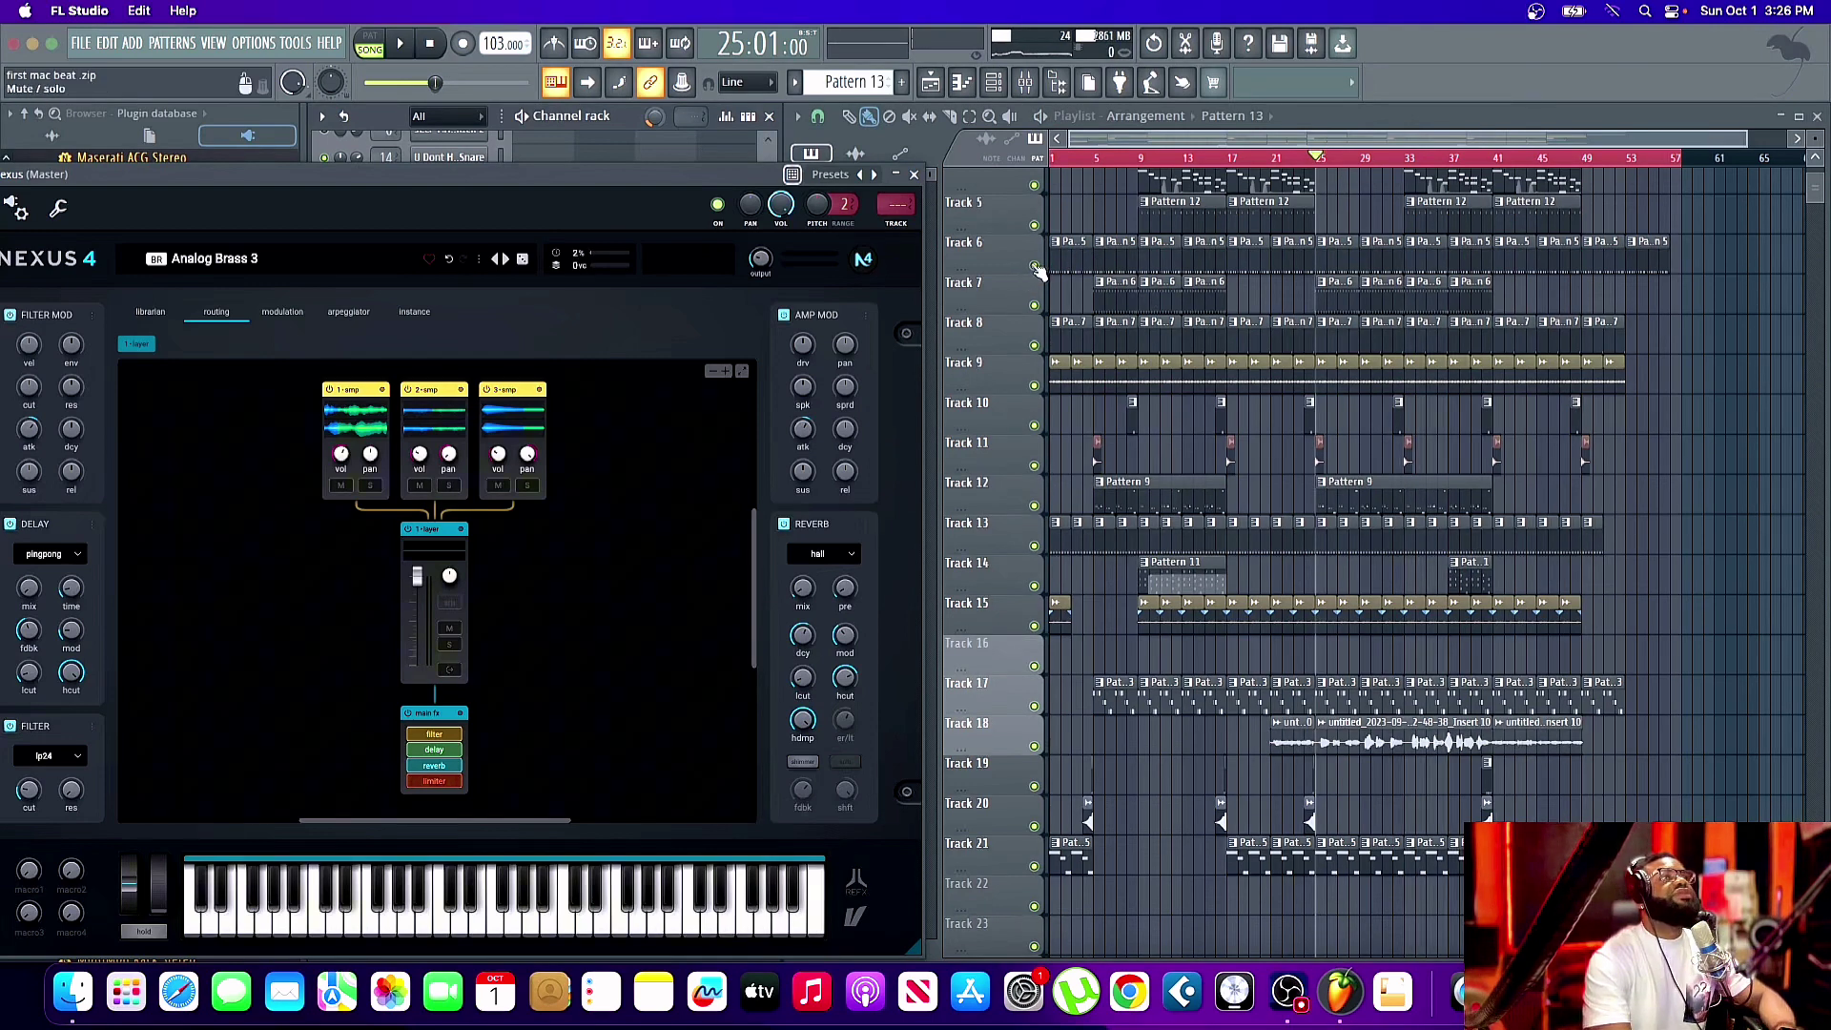
right_click(1035, 265)
scroll(1195, 265, up, 3)
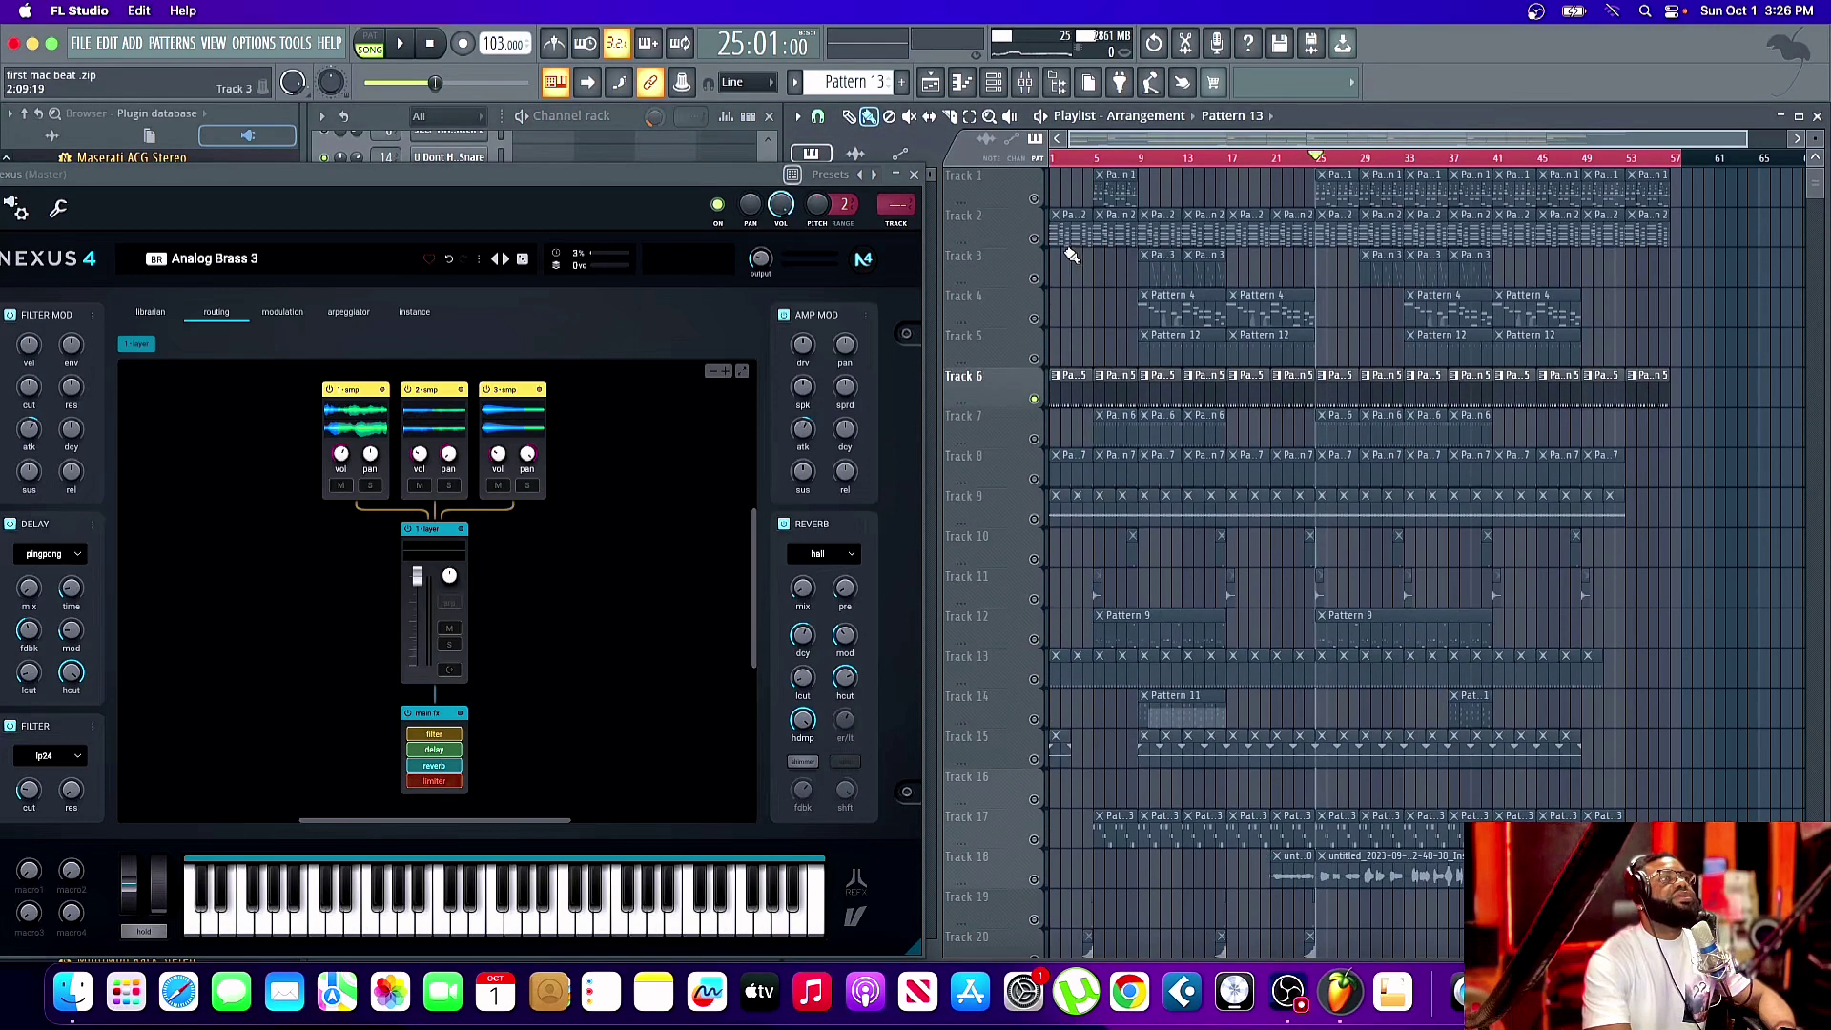
click(1036, 239)
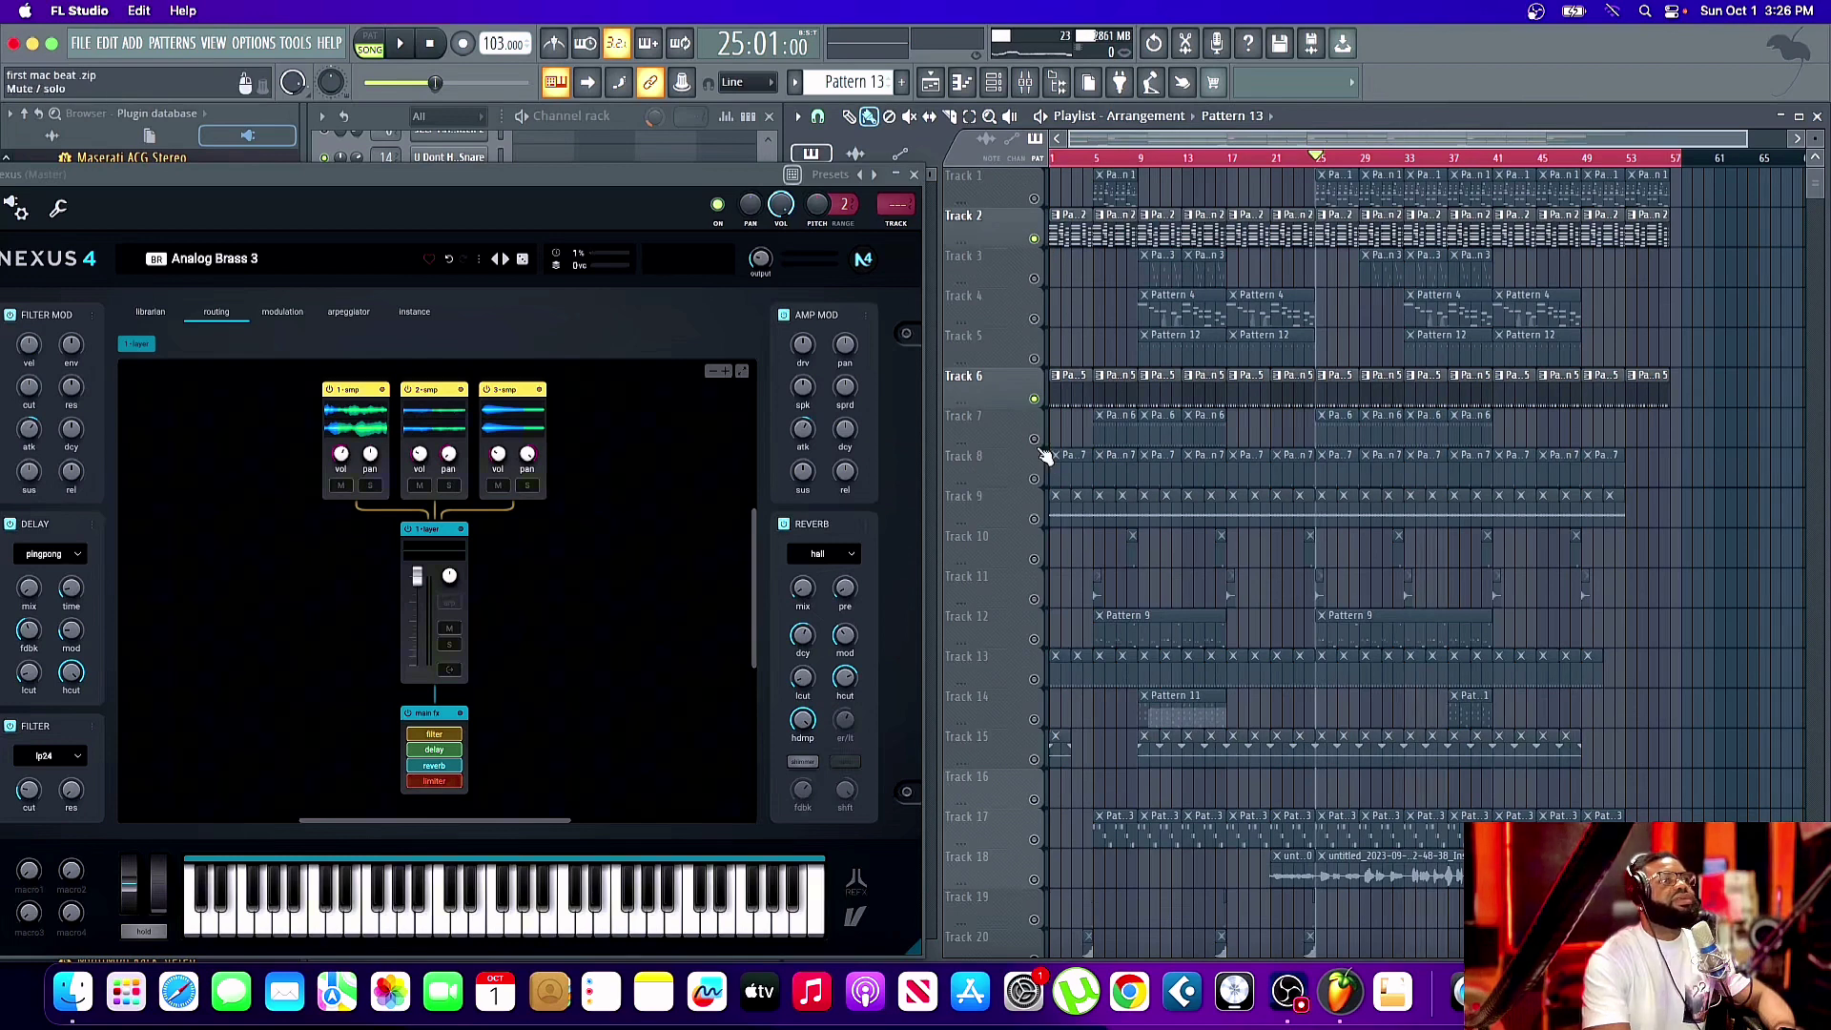
- Unmute Tracks 7 and 18, start playback, then unmute Tracks 15, 9 and 8
click(1036, 440)
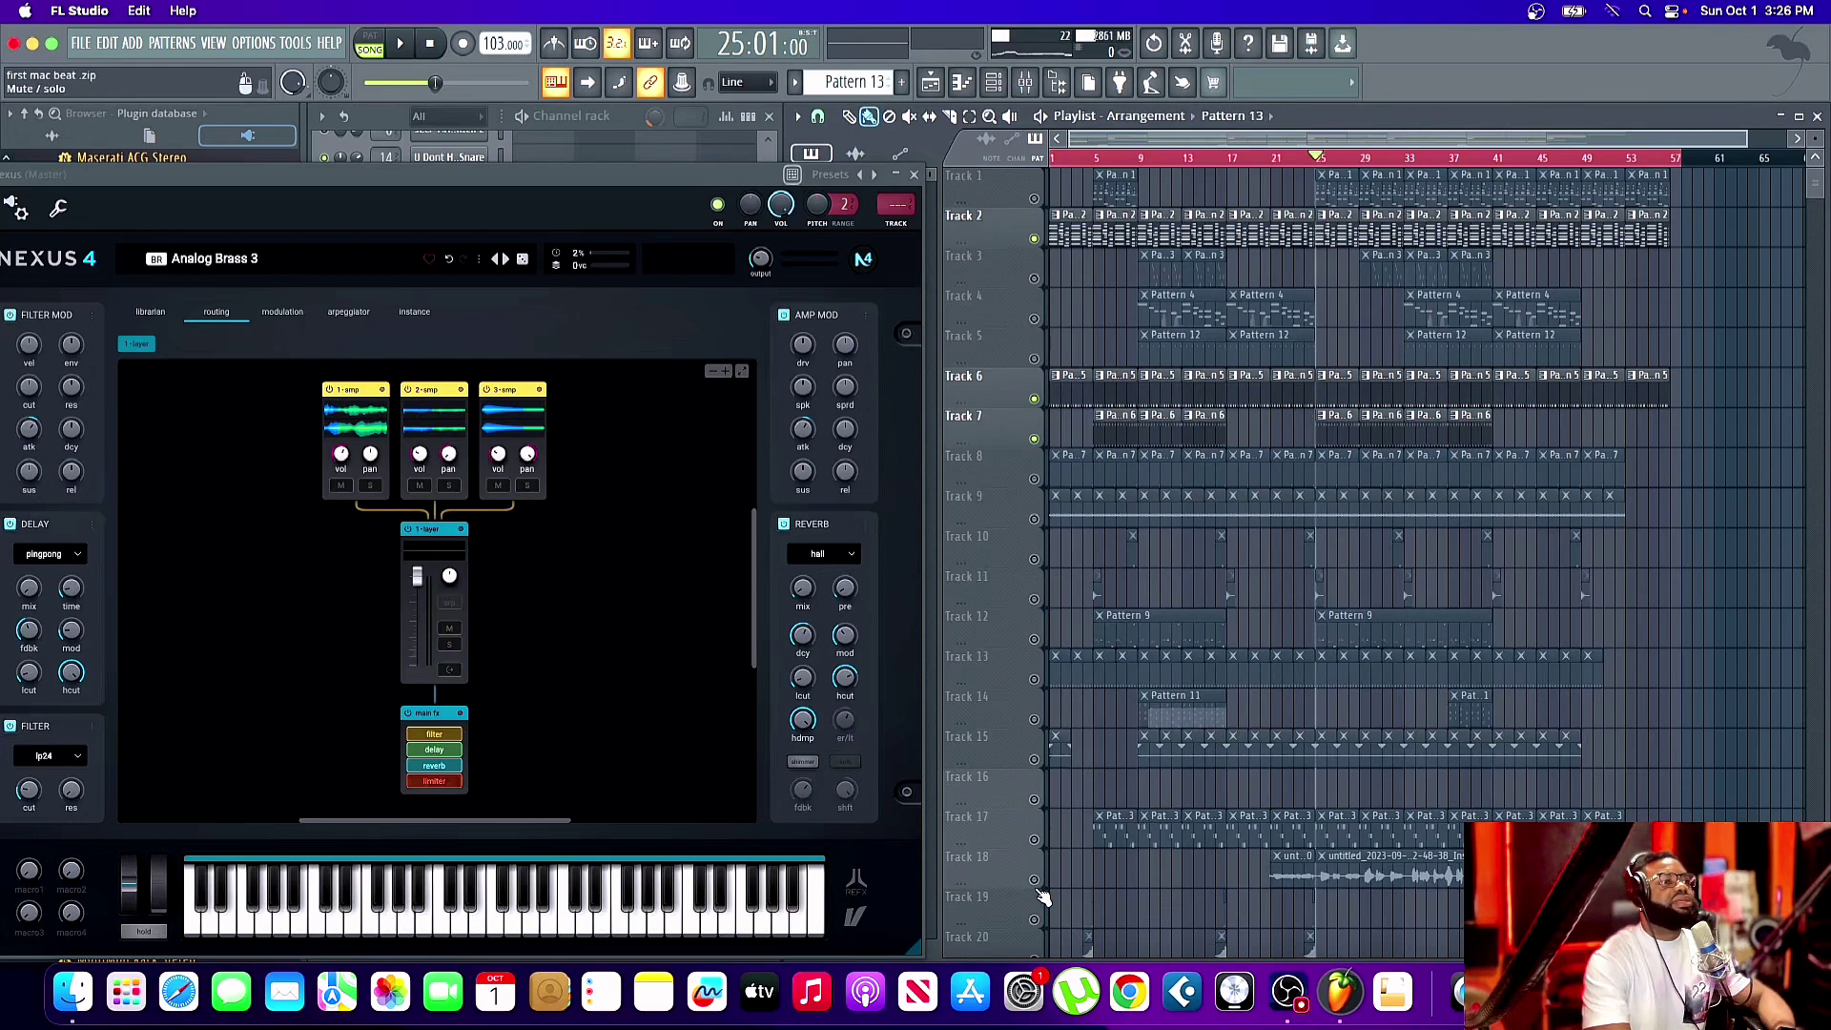
click(1036, 879)
key(space)
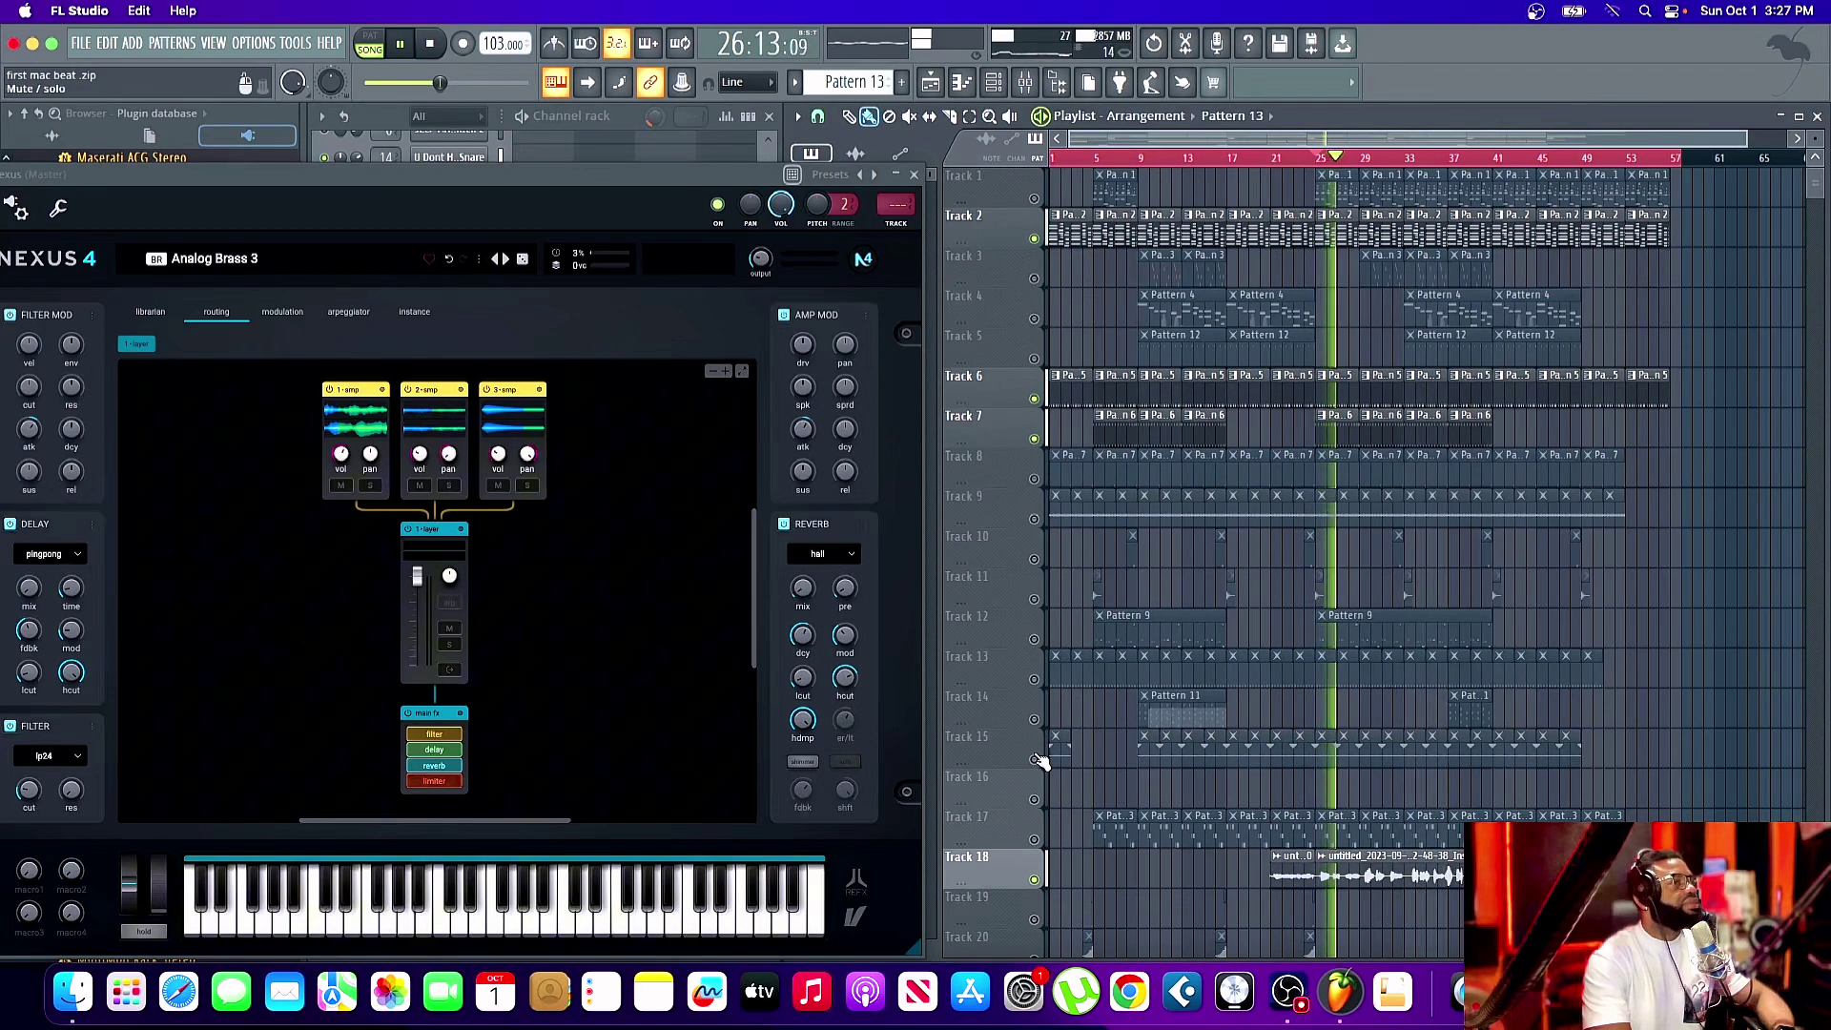
click(1036, 758)
click(1036, 518)
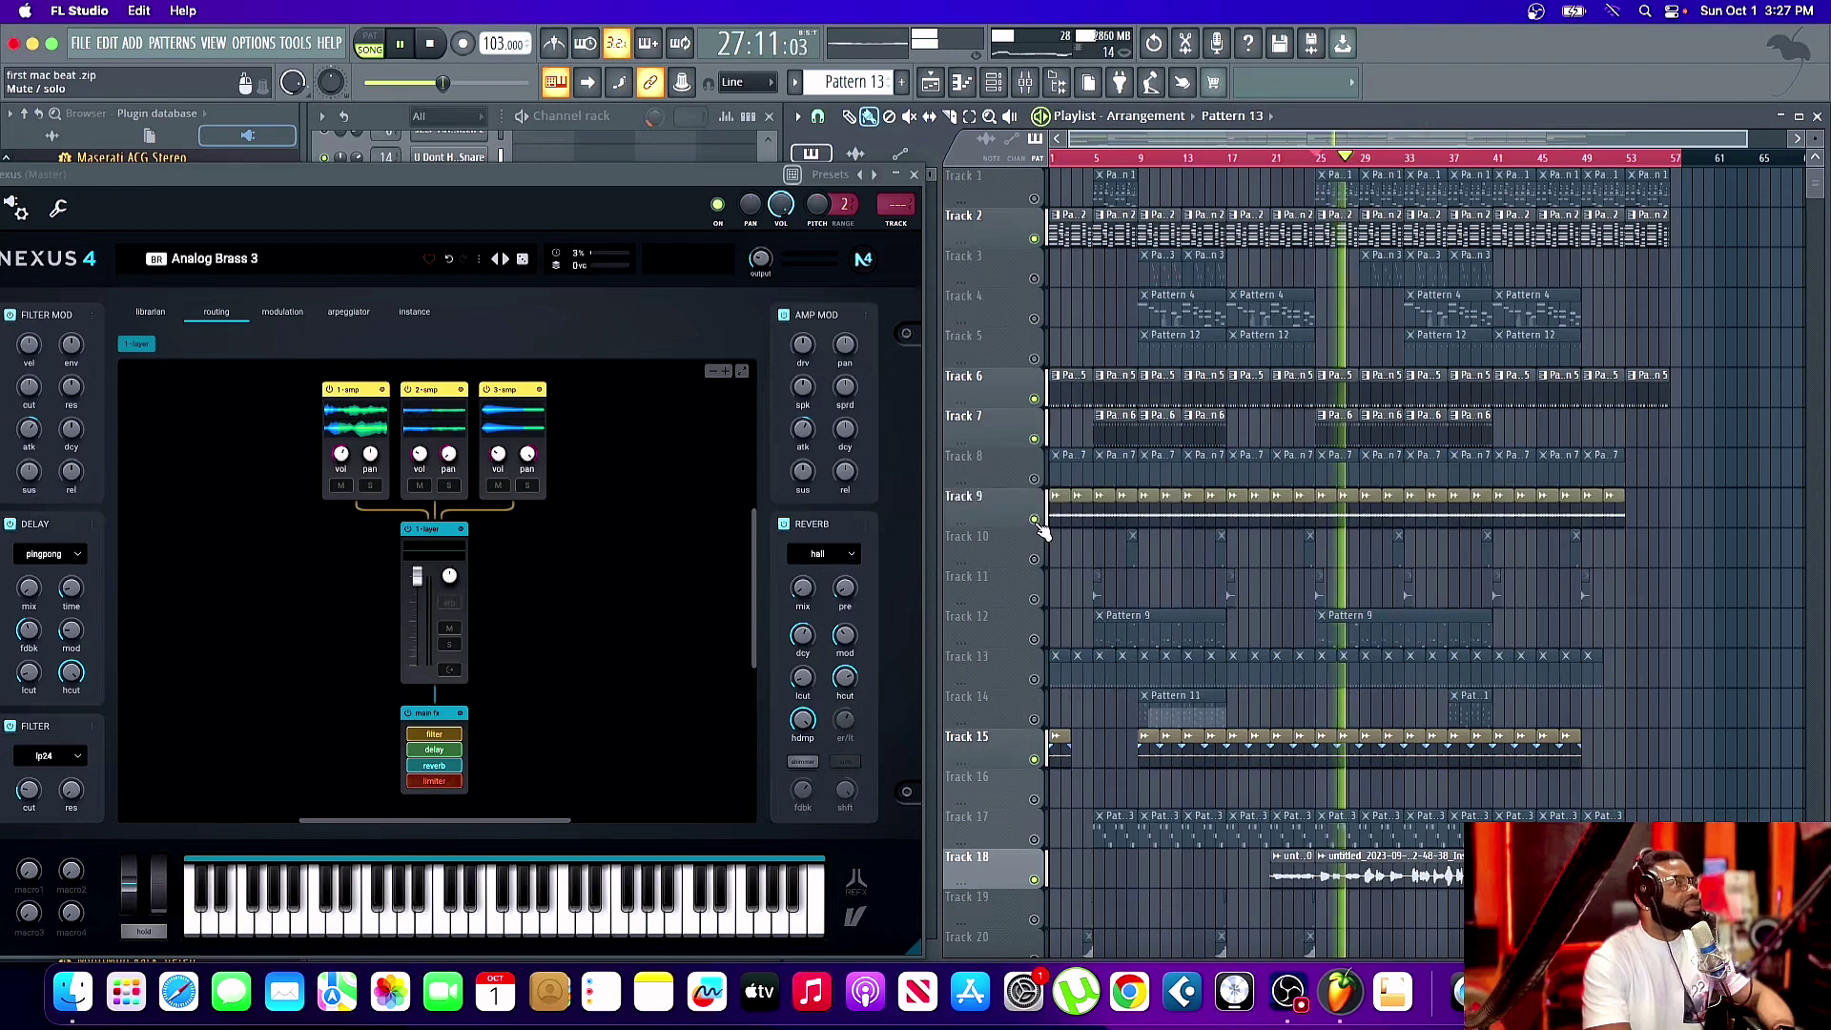
click(1037, 480)
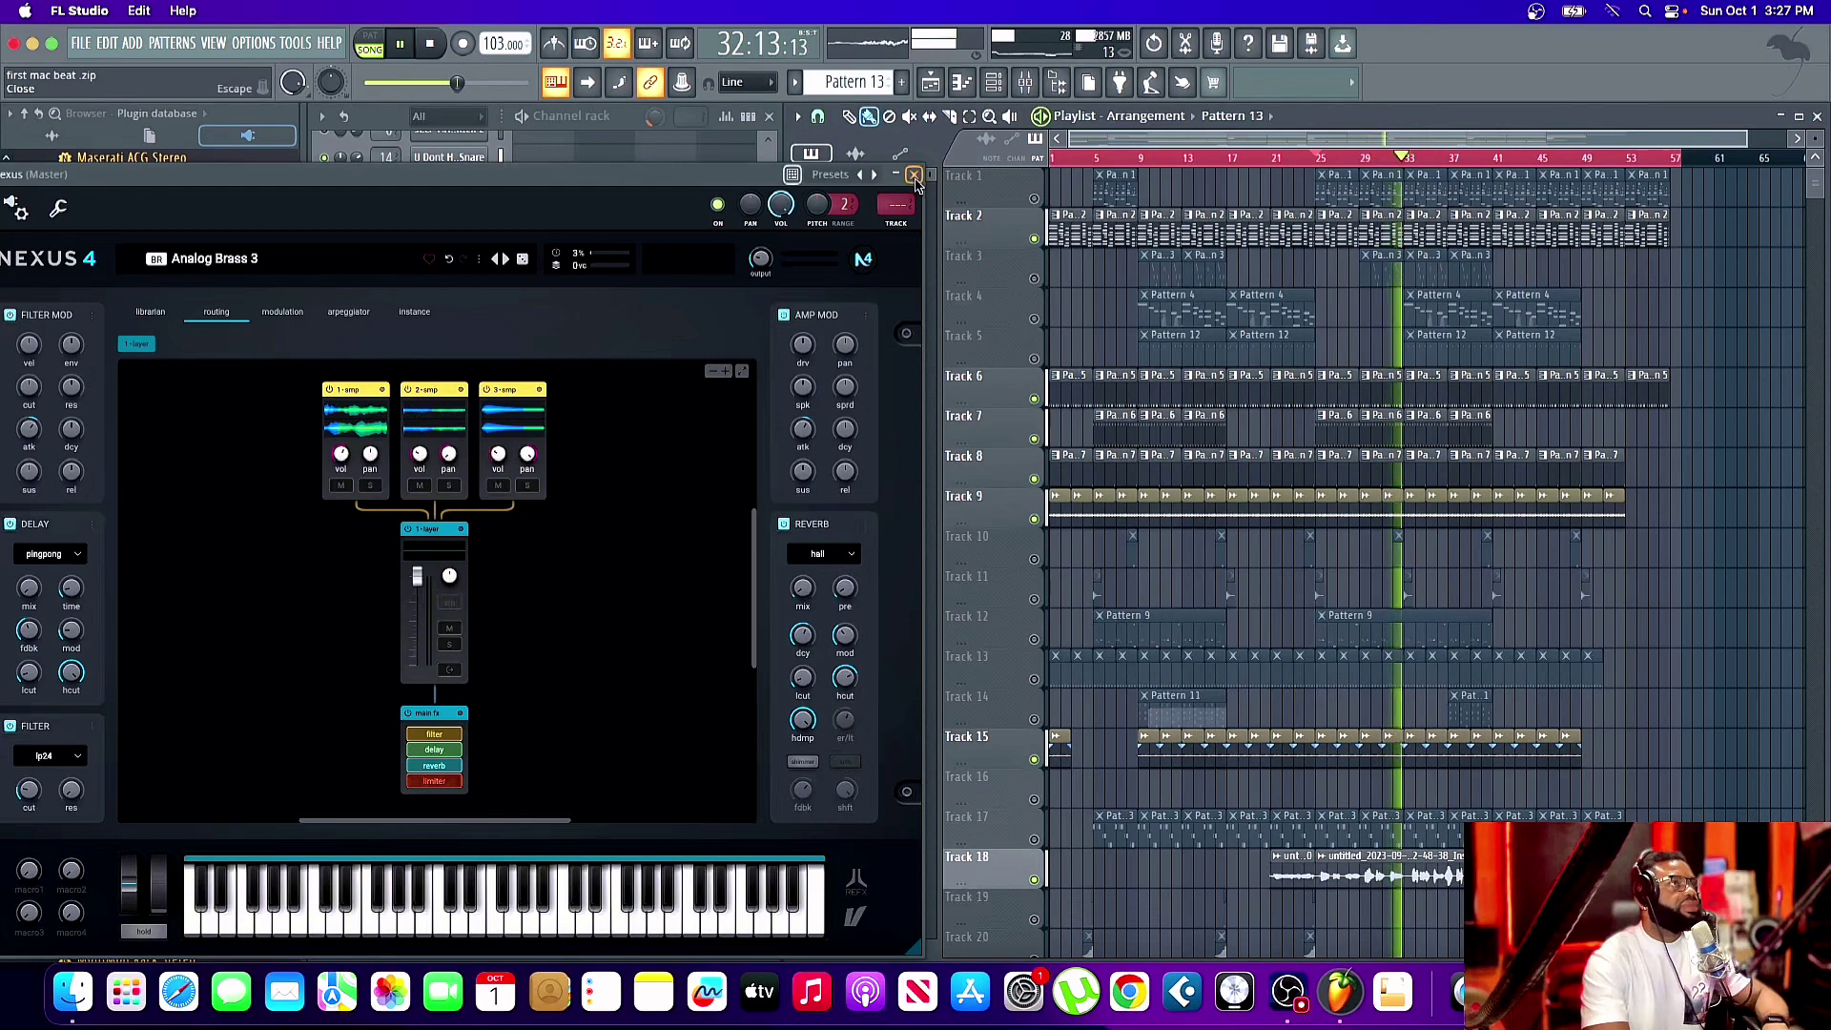
- Close Nexus, select Pattern 3, stop playback and set the song position to bar 29
click(917, 174)
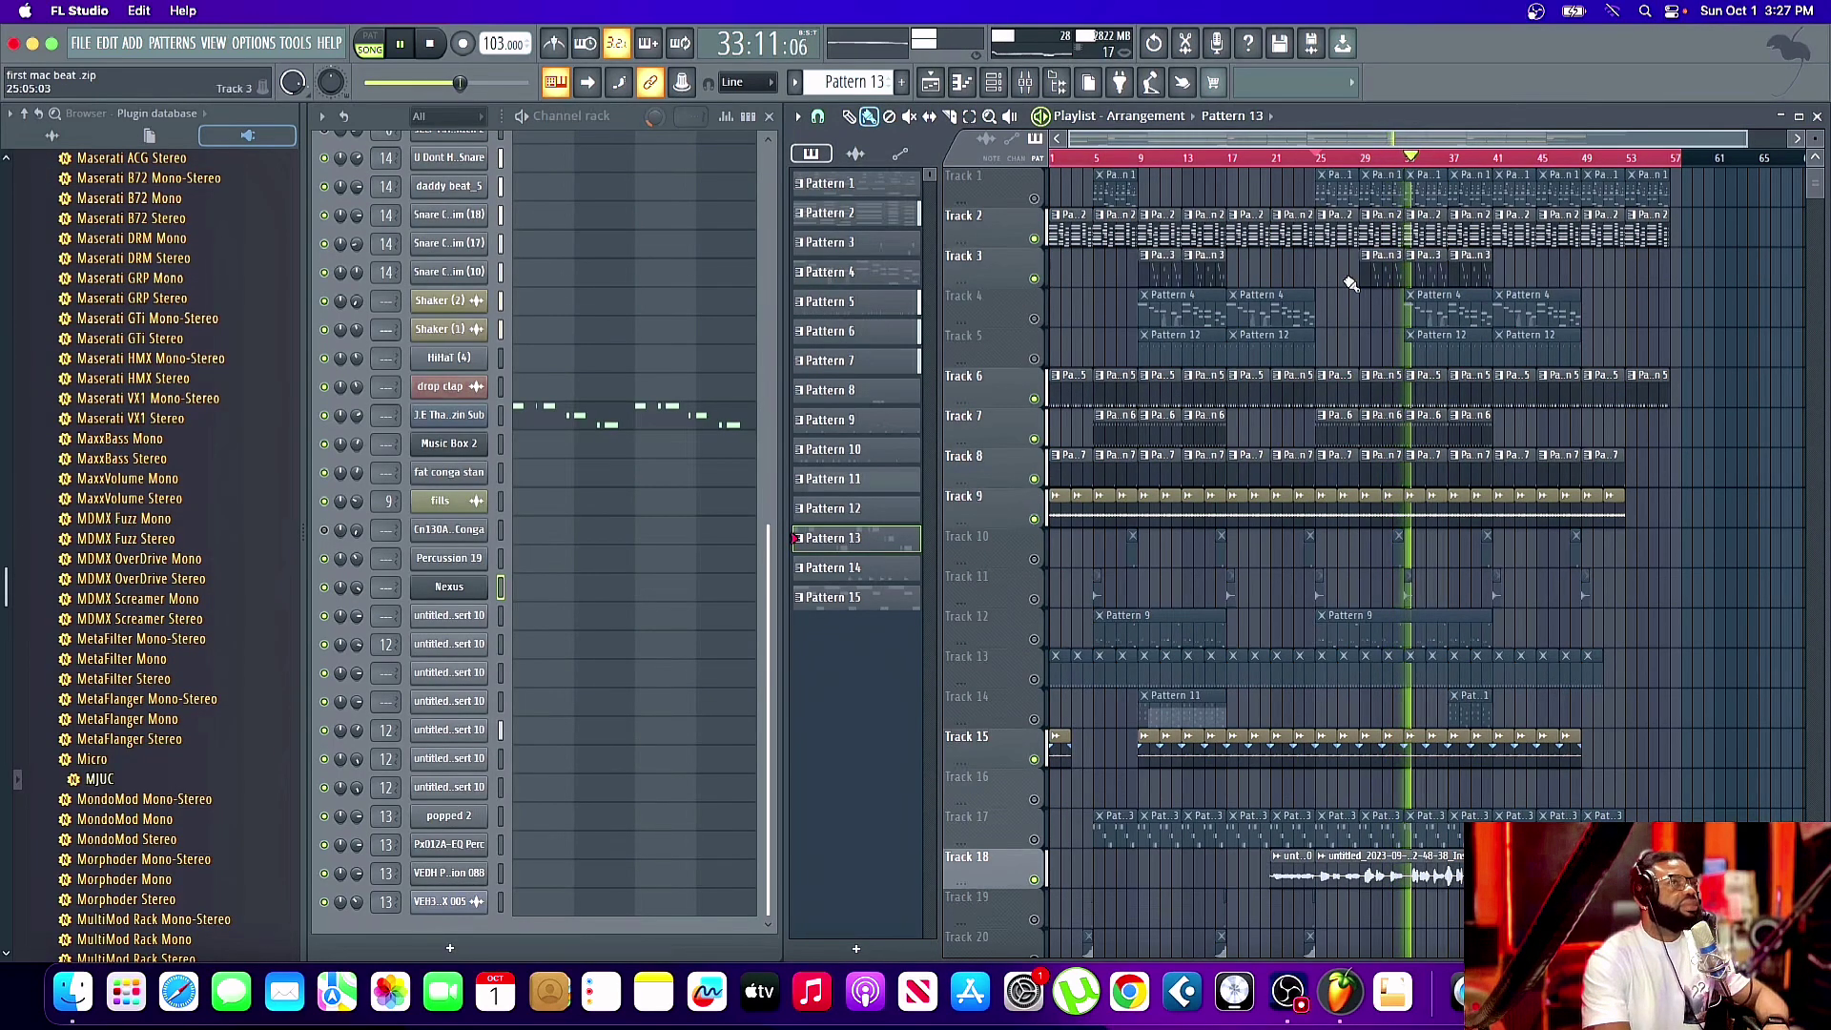
click(1386, 273)
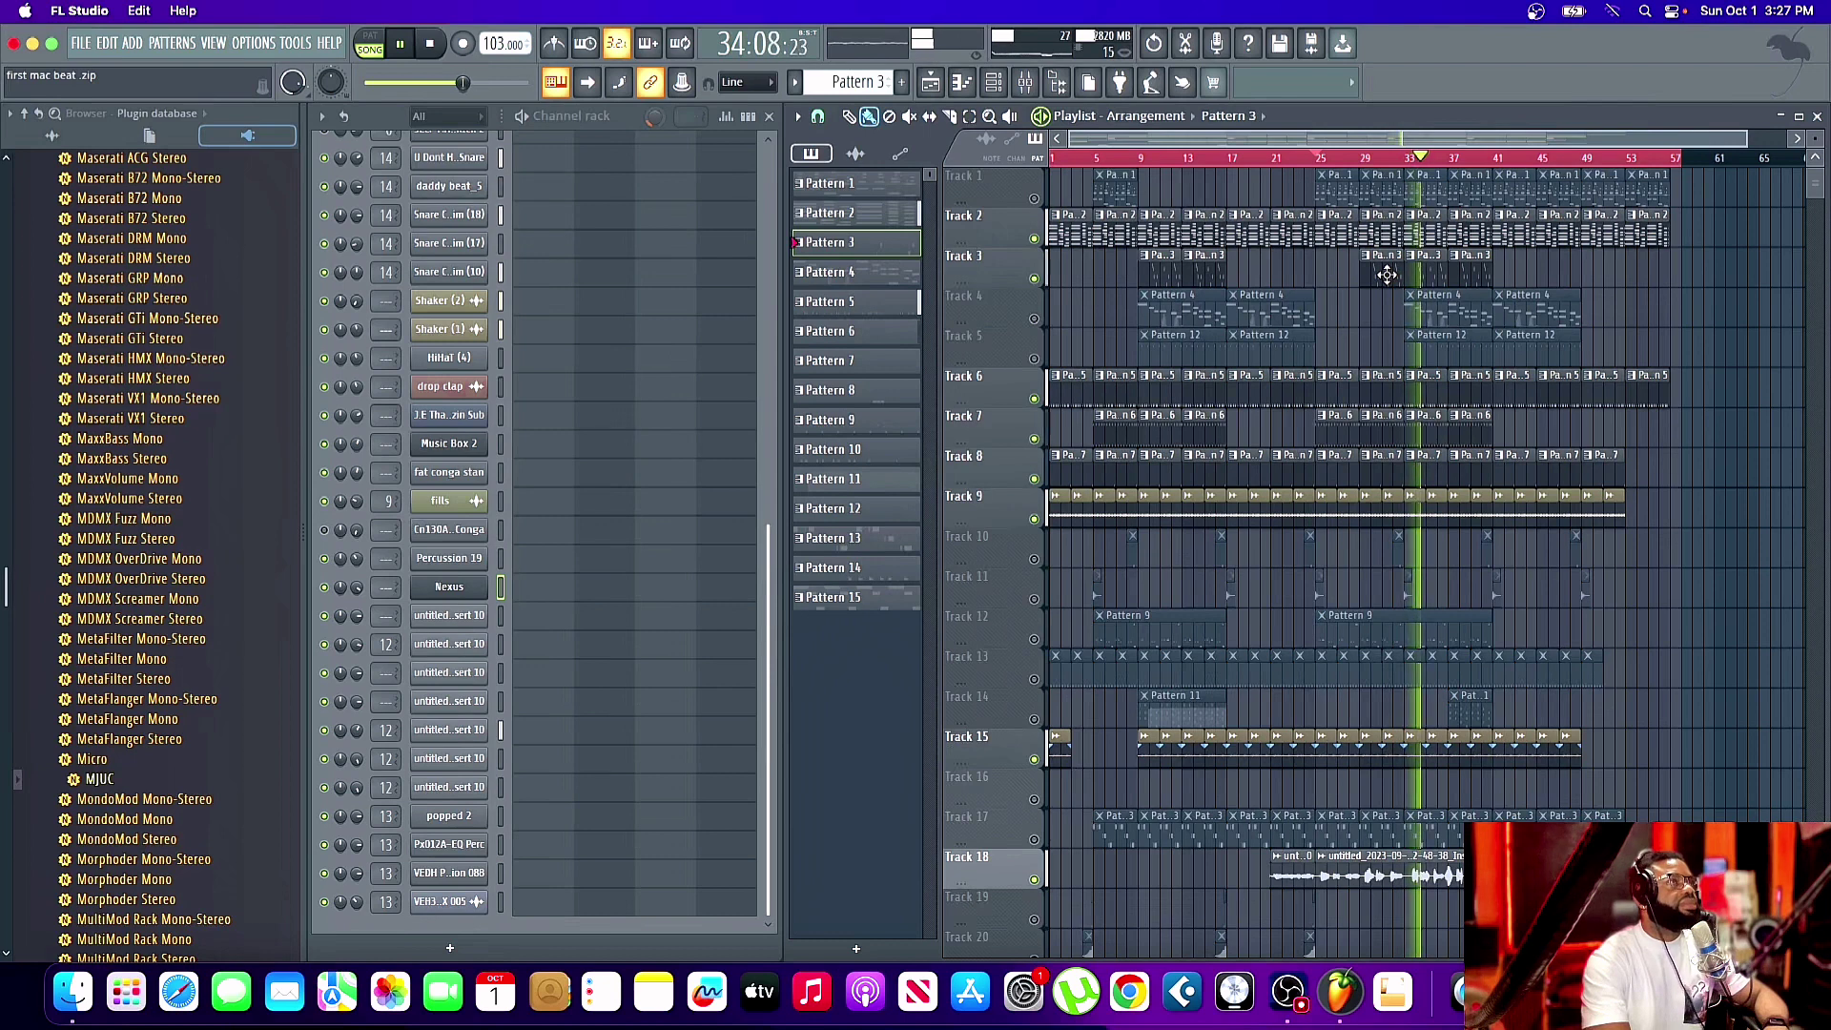
key(space)
click(1367, 161)
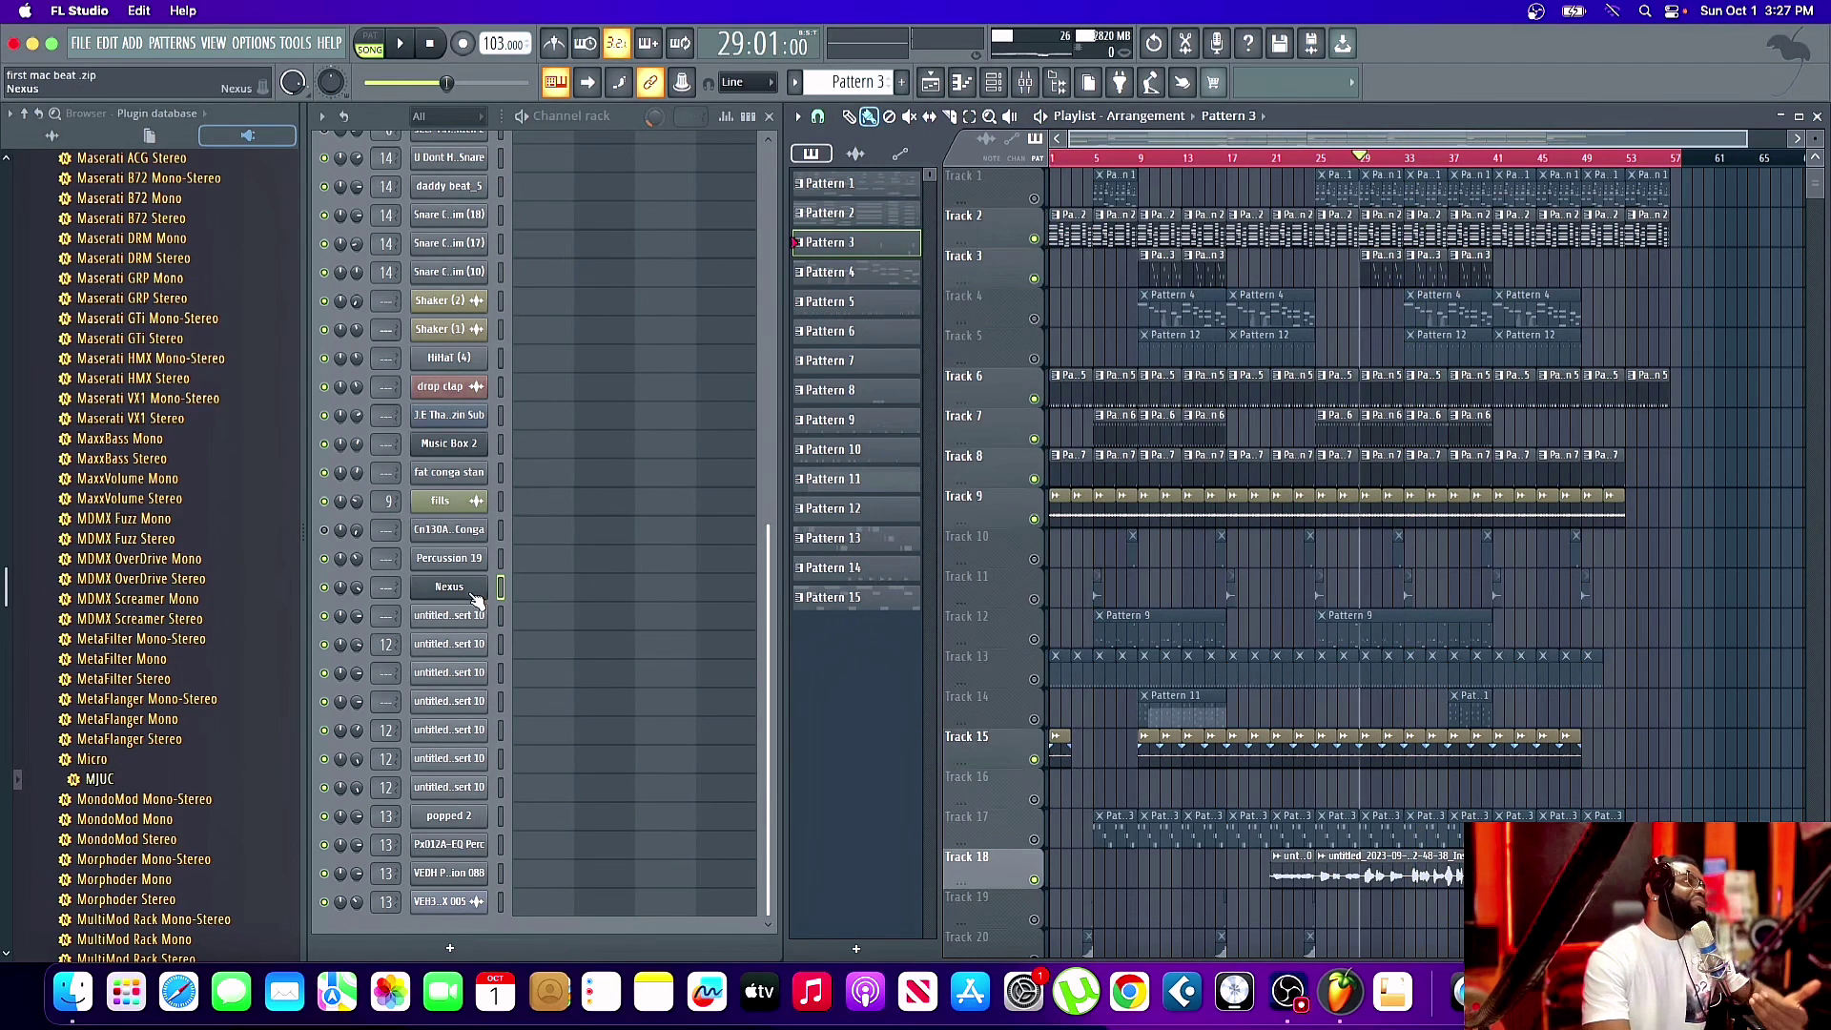
- Briefly open and close Nexus and the Ample Guitar RB instrument
click(448, 586)
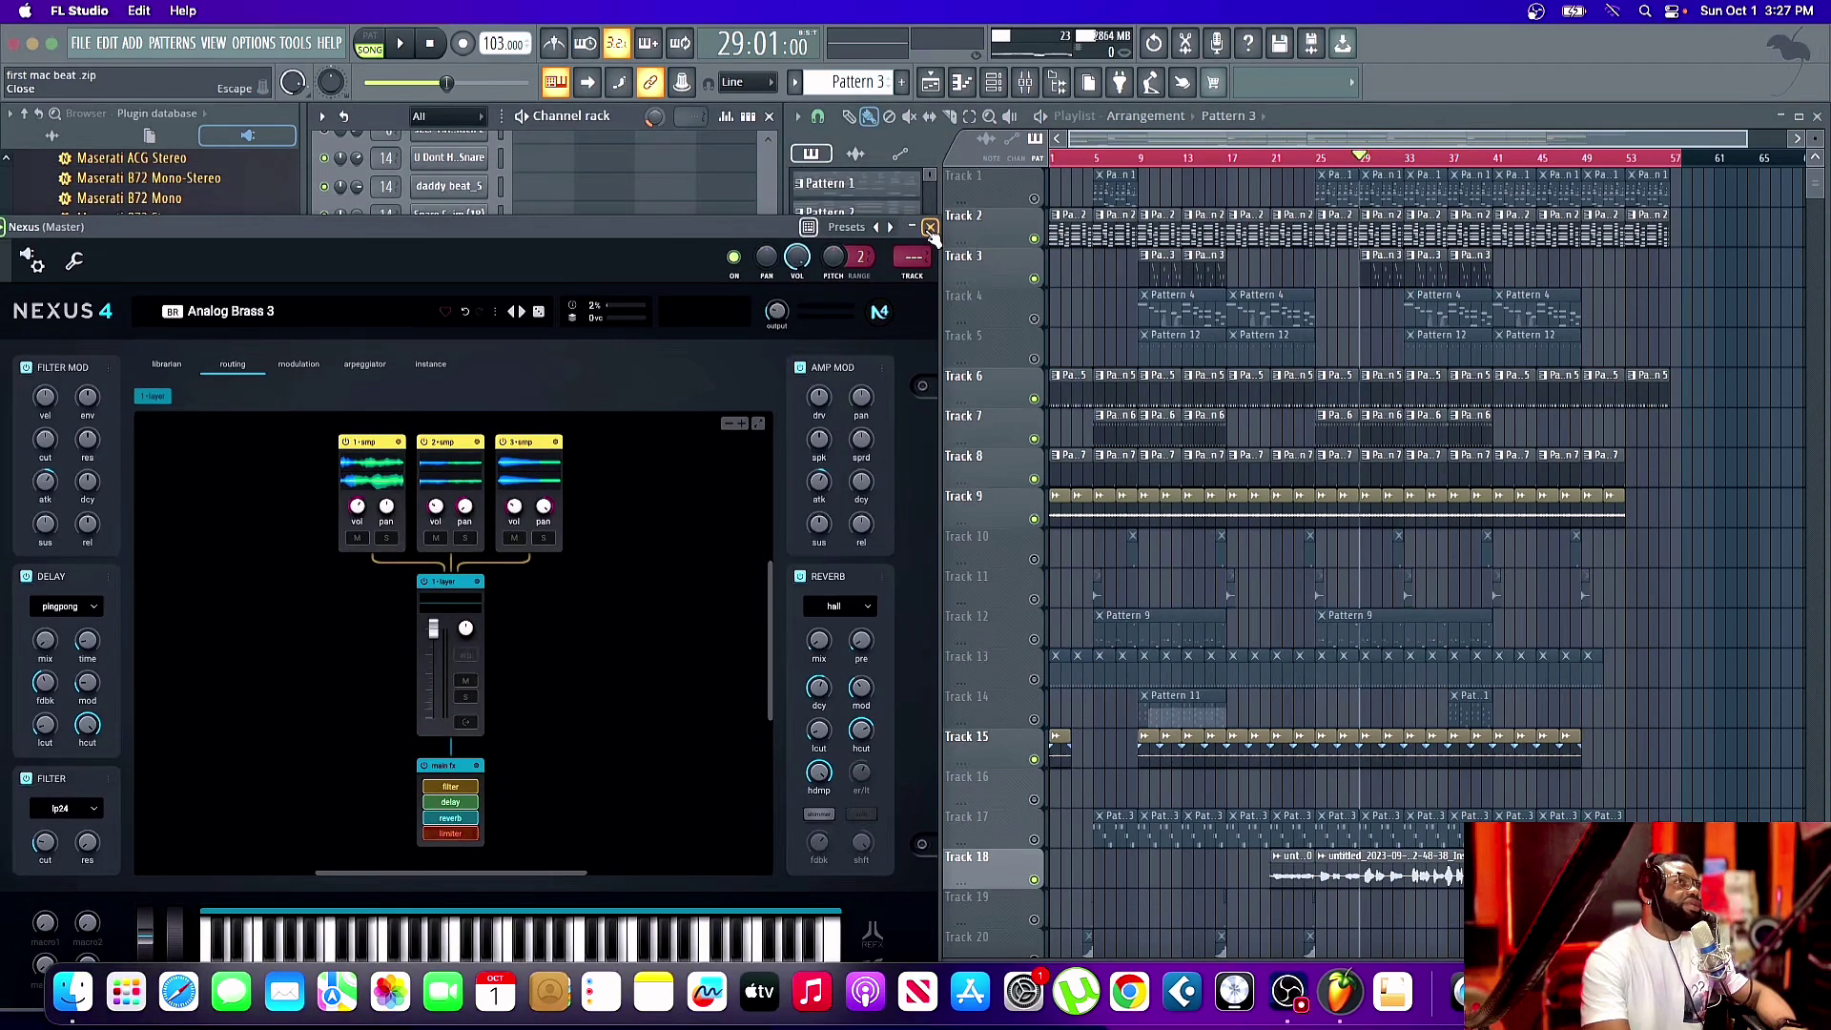
click(929, 227)
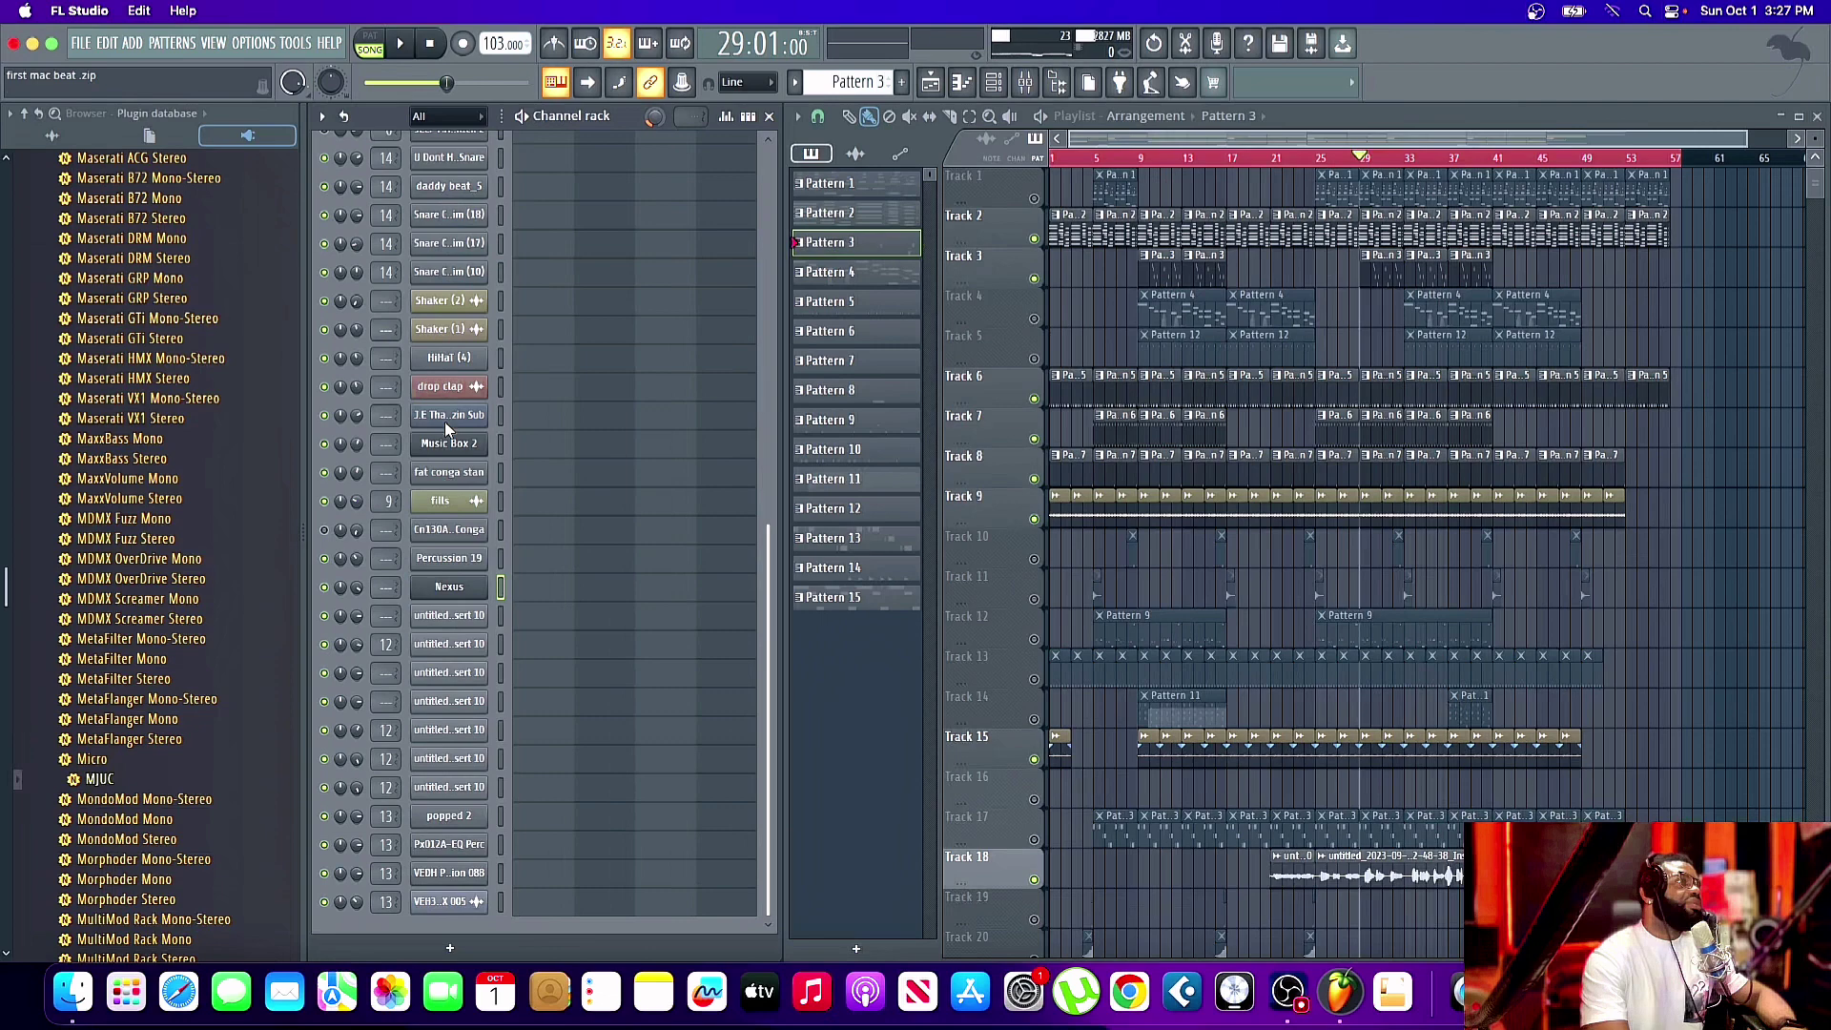
scroll(445, 422, up, 5)
click(449, 452)
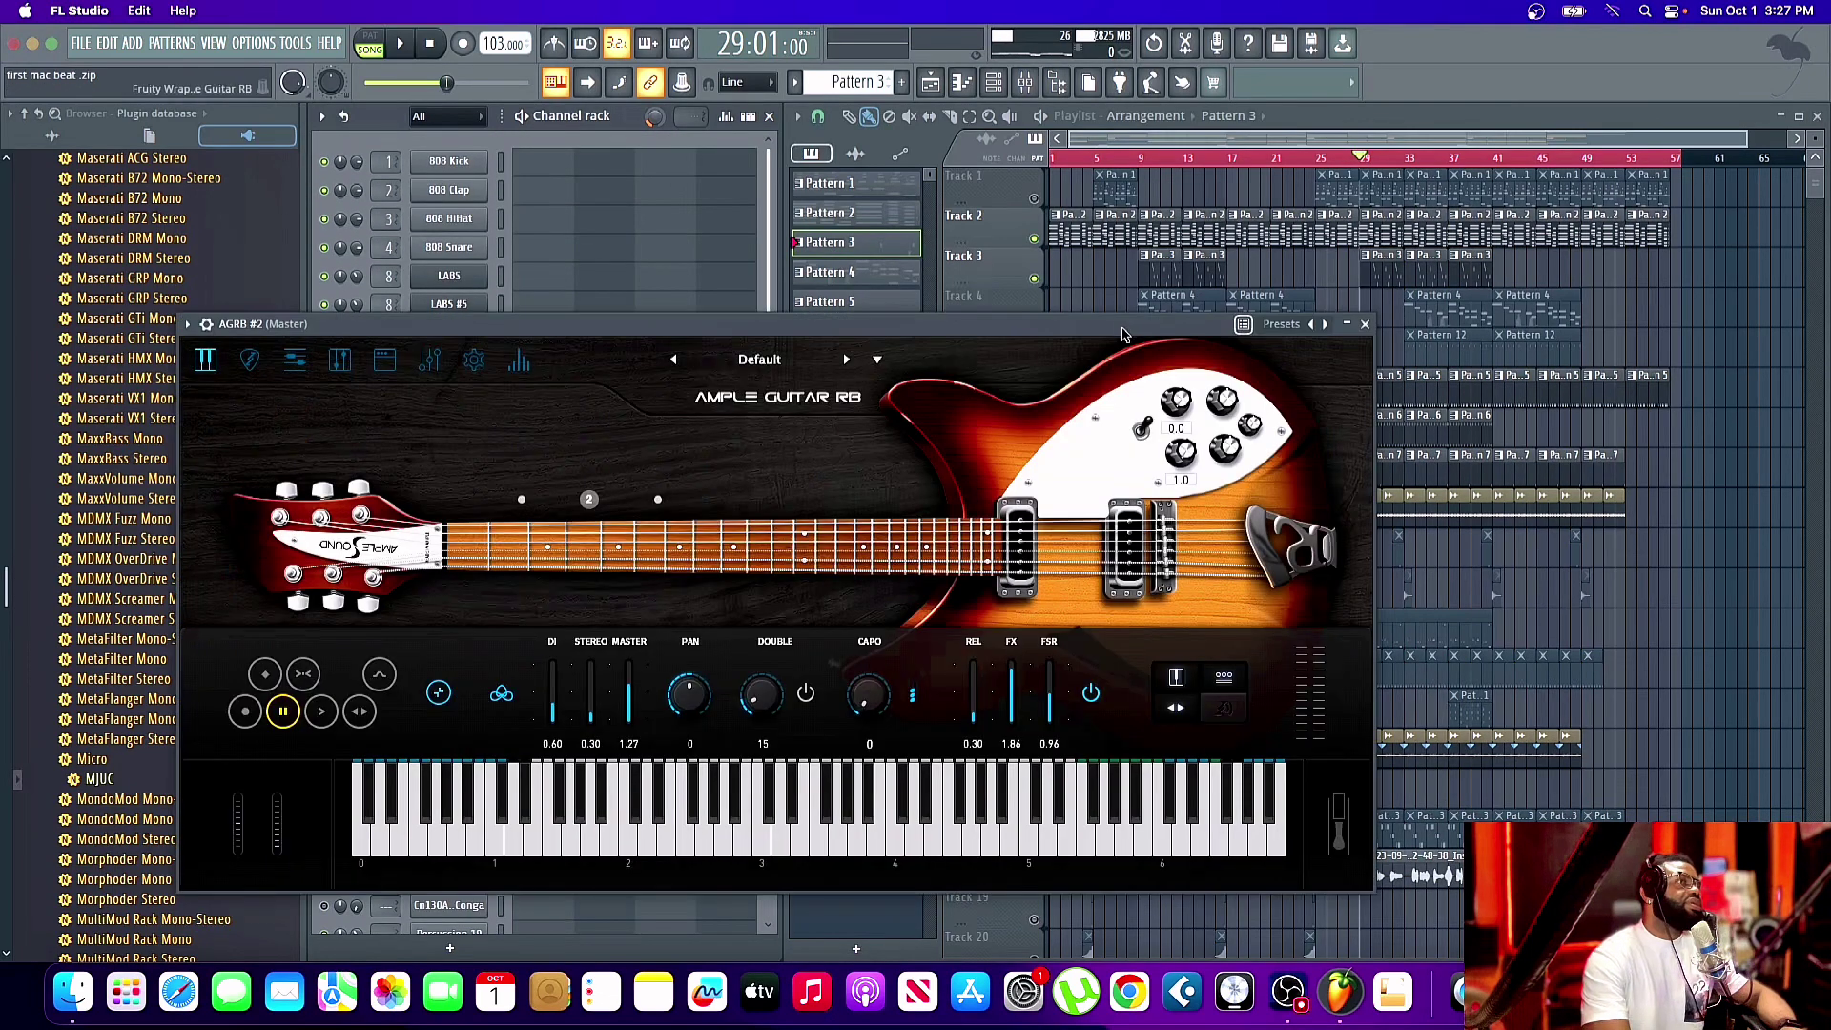
drag(1122, 335, 1079, 284)
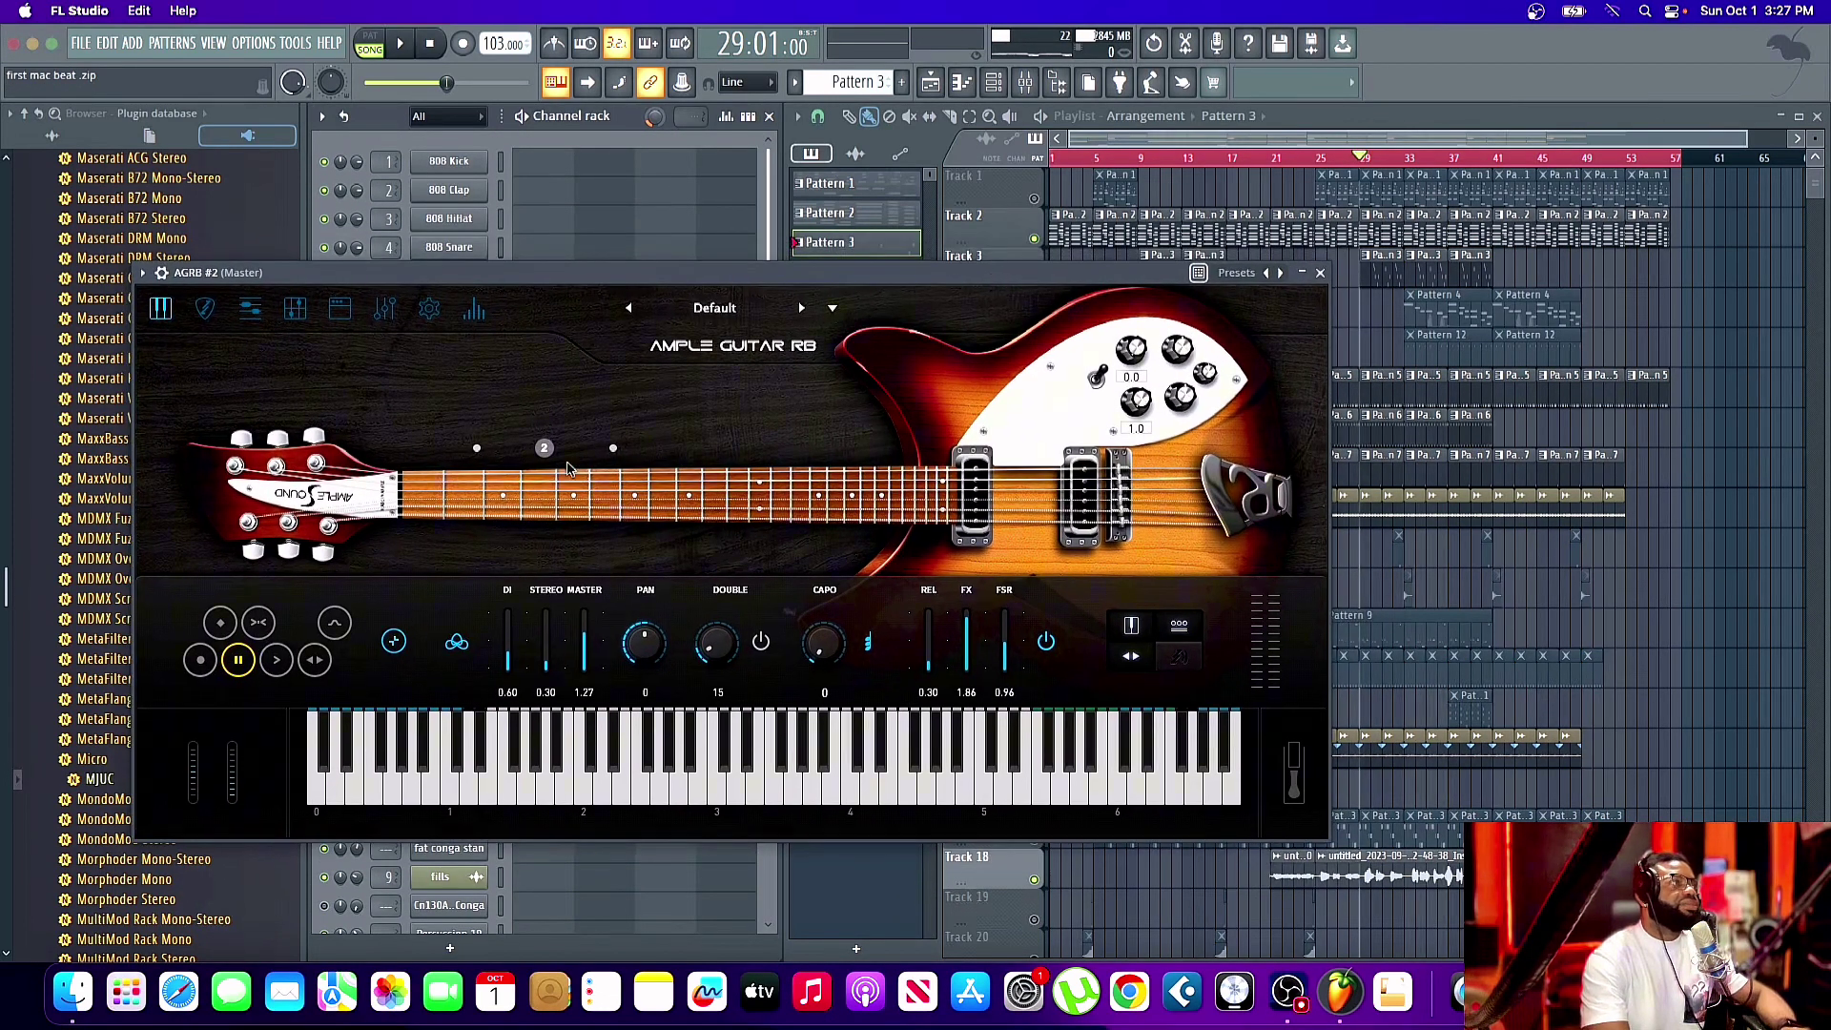
click(1321, 273)
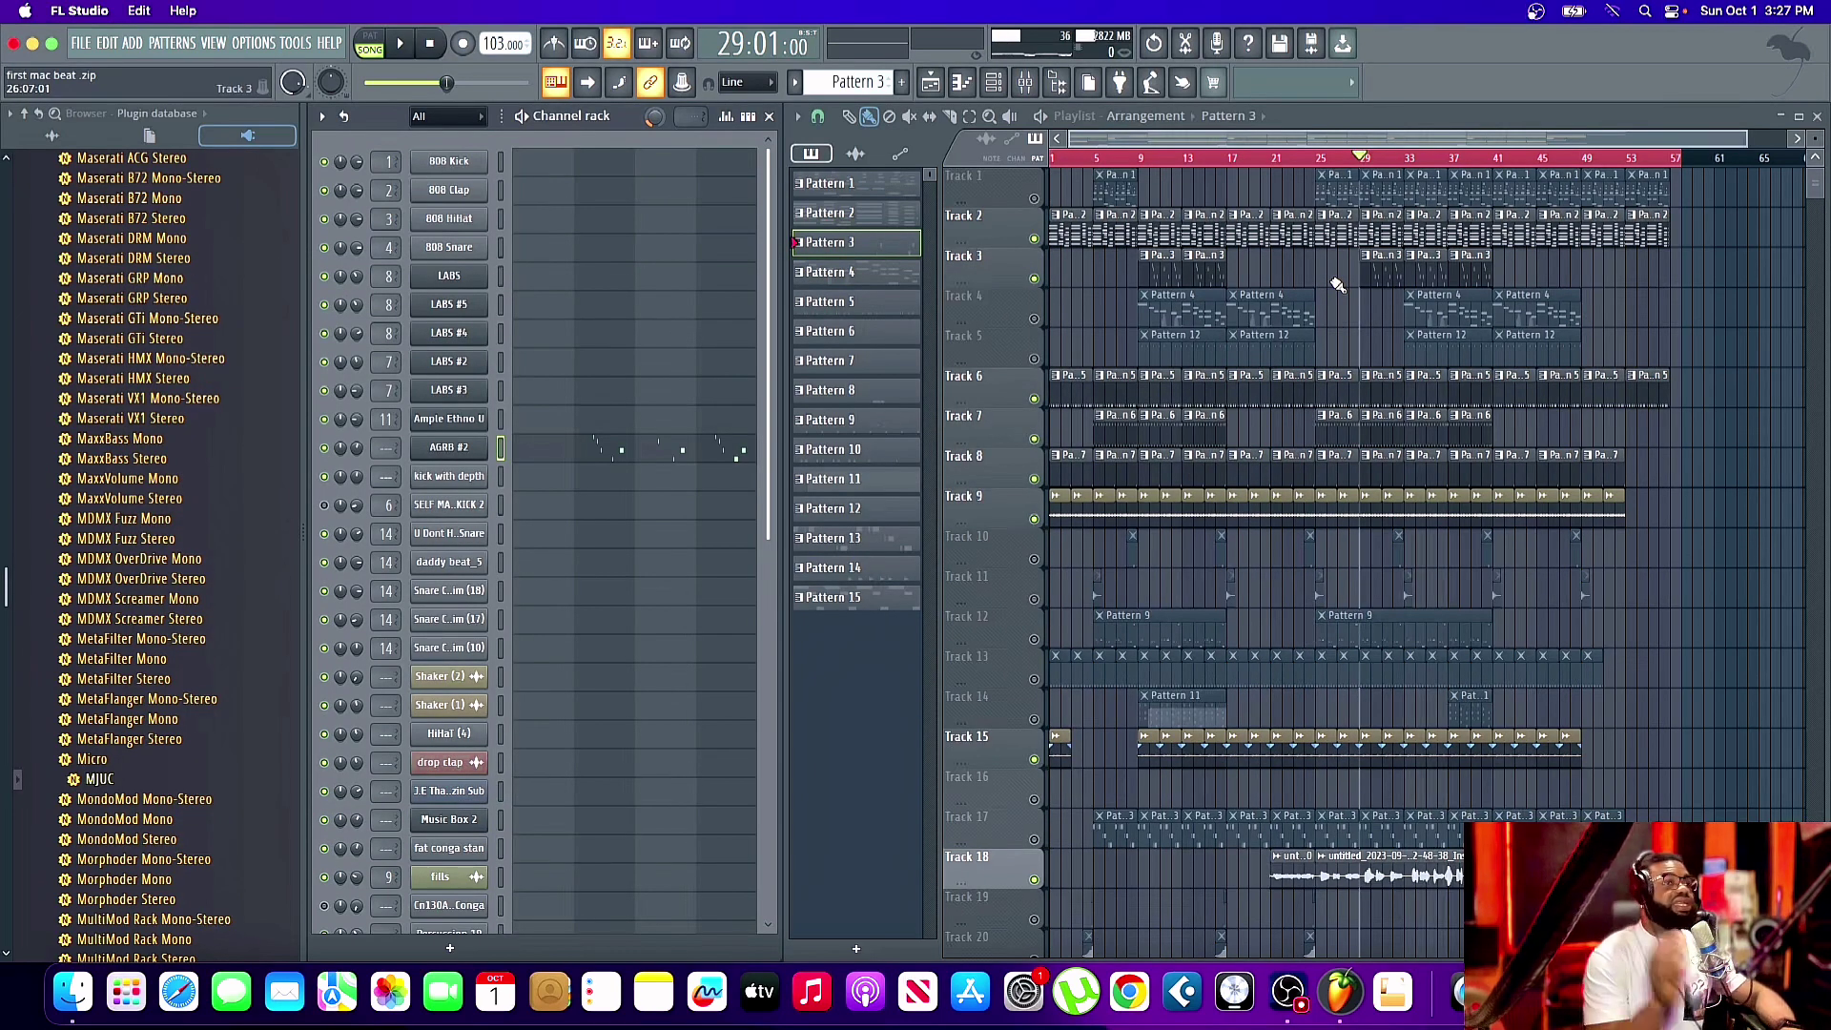
- Play and unmute Track 4, then stop, solo the Track 18 vocal and add Track 4
key(space)
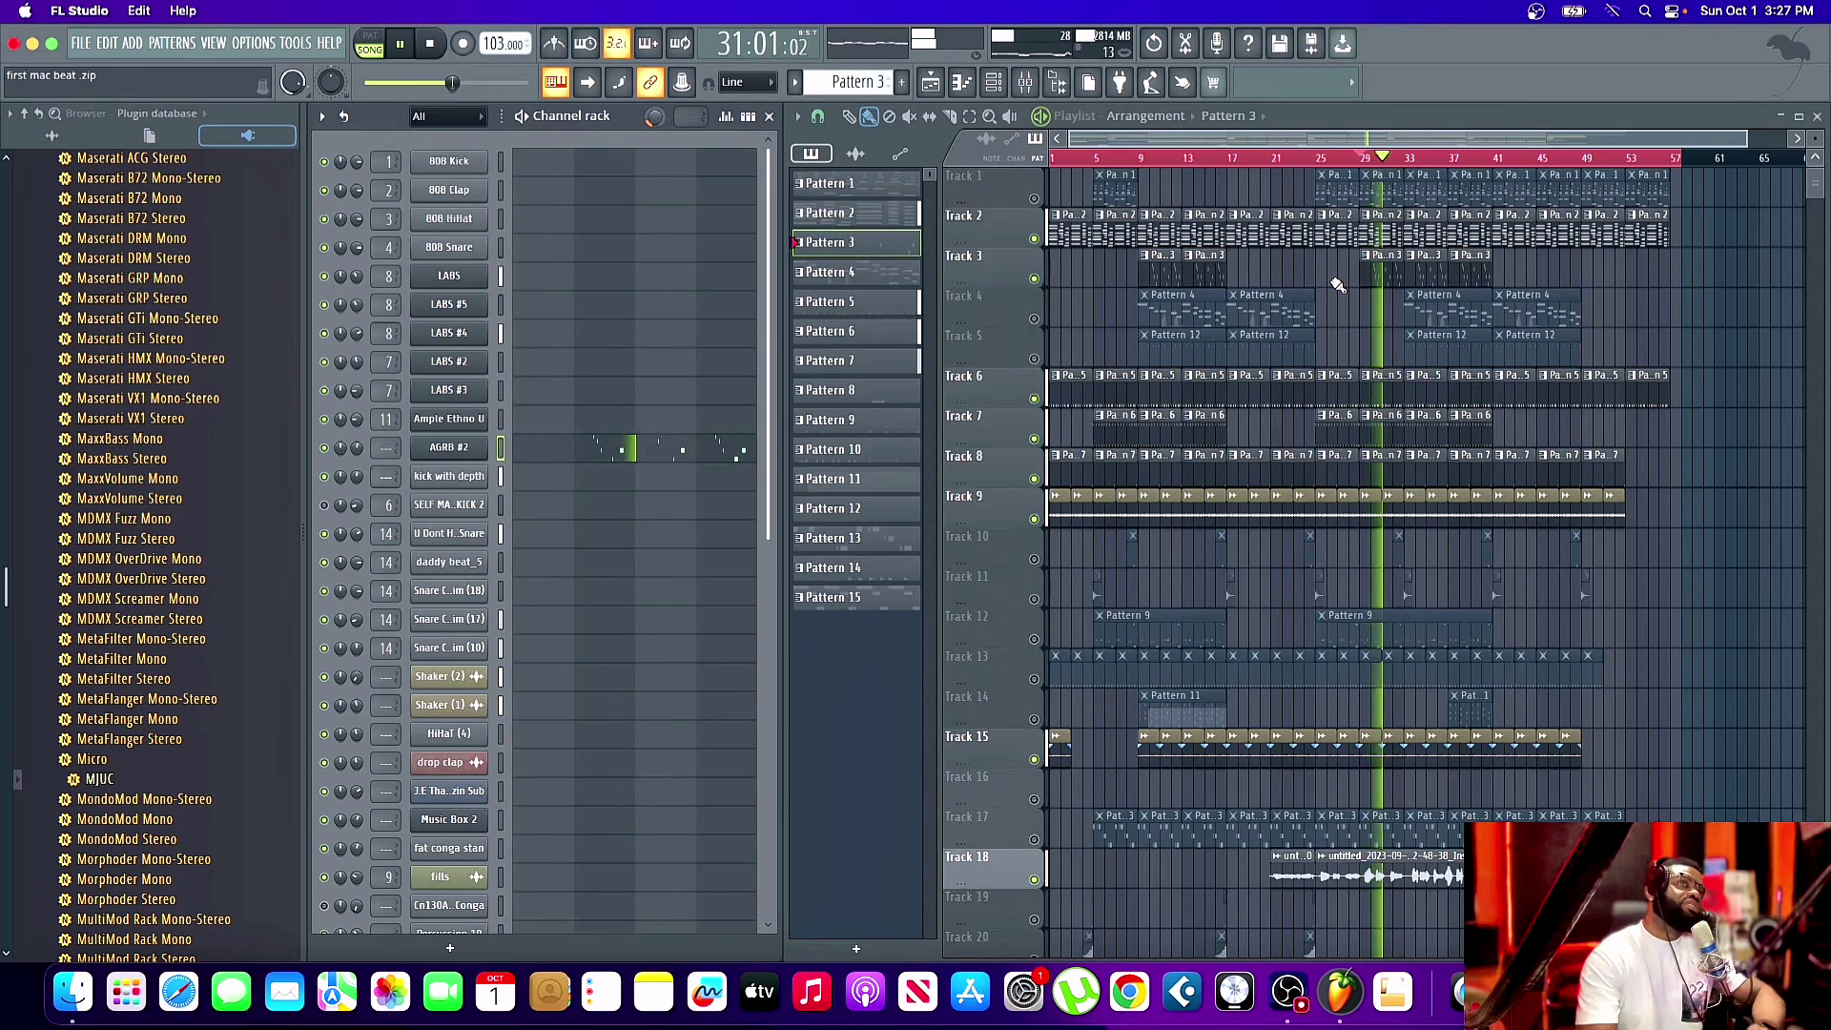
click(1034, 321)
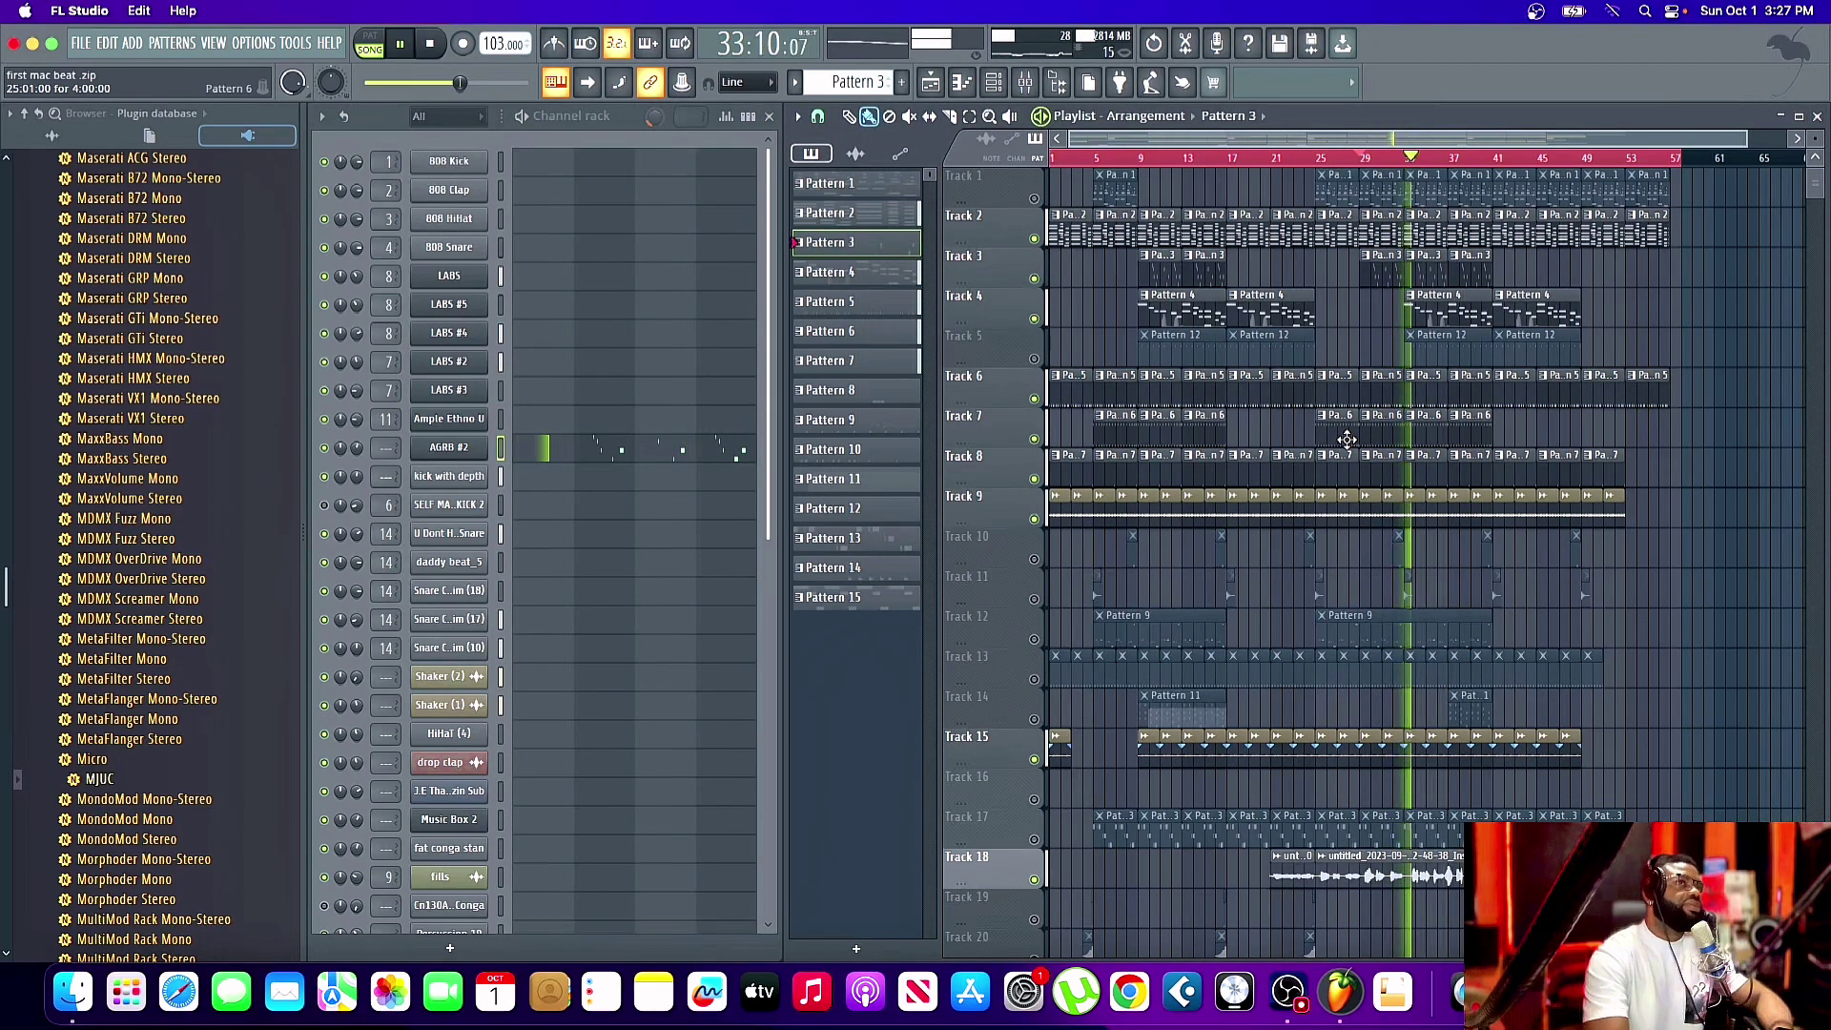
key(space)
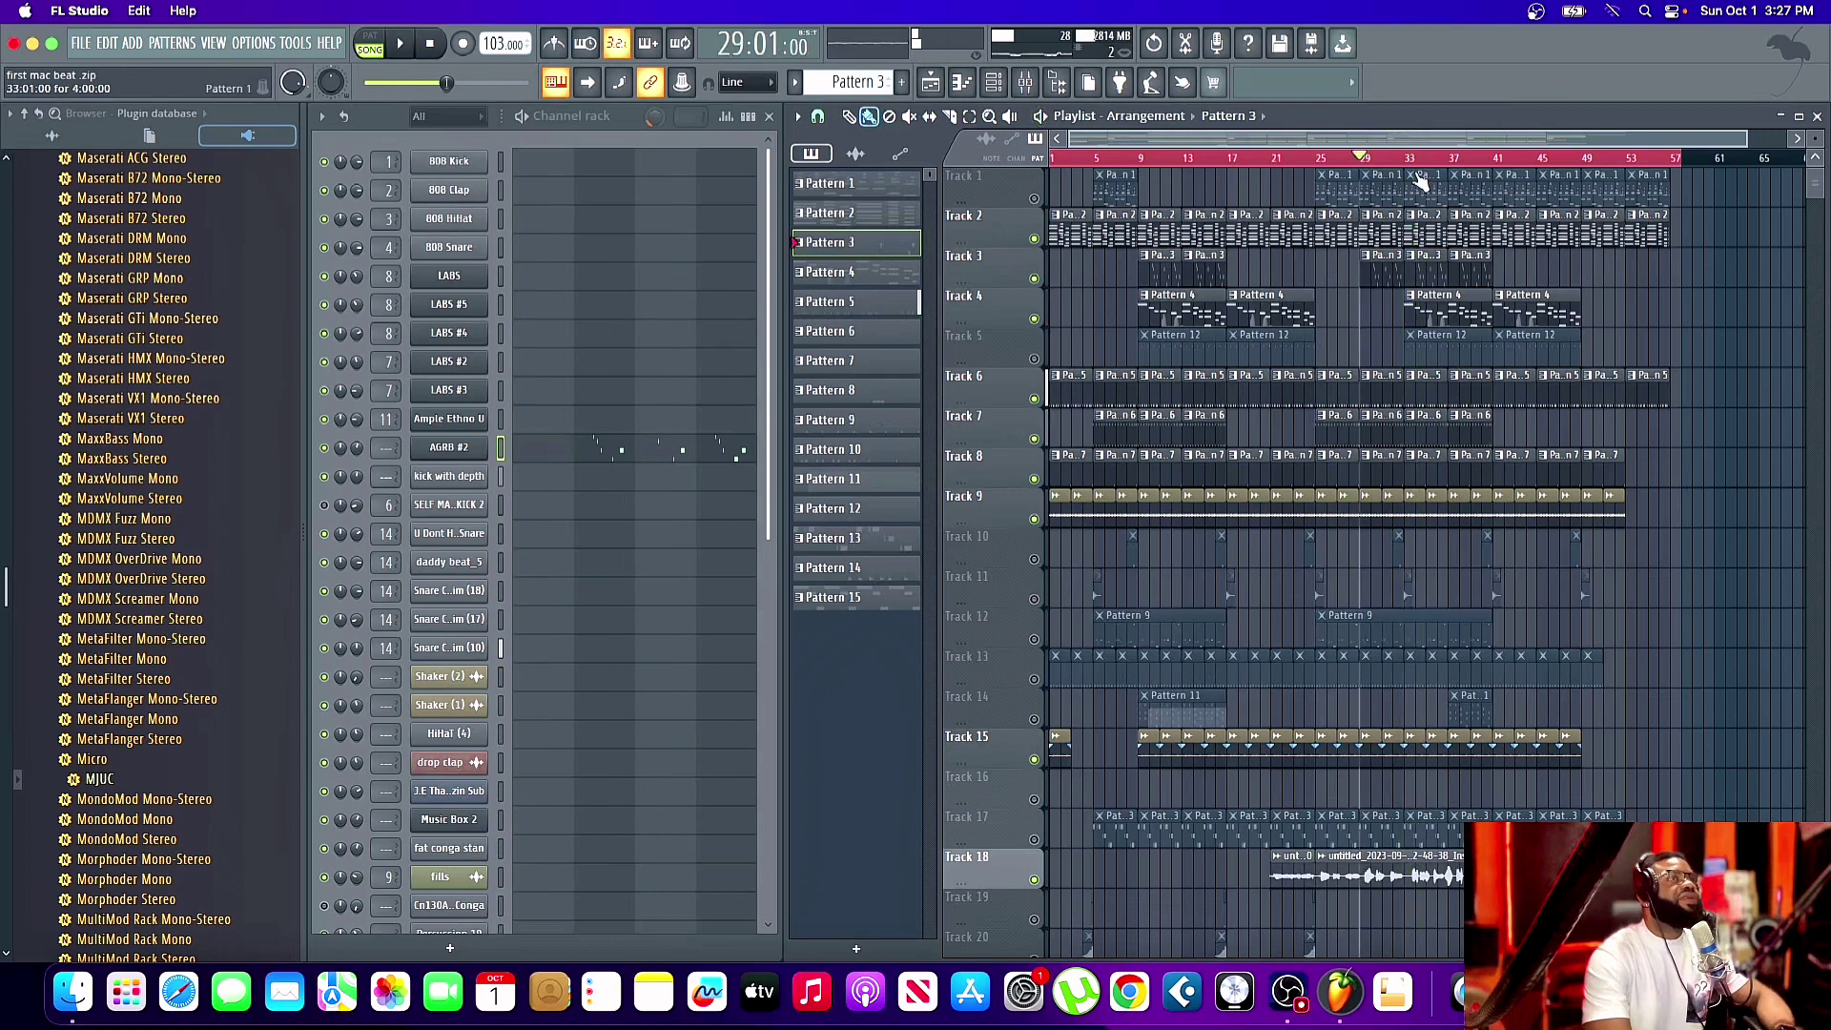
right_click(1038, 881)
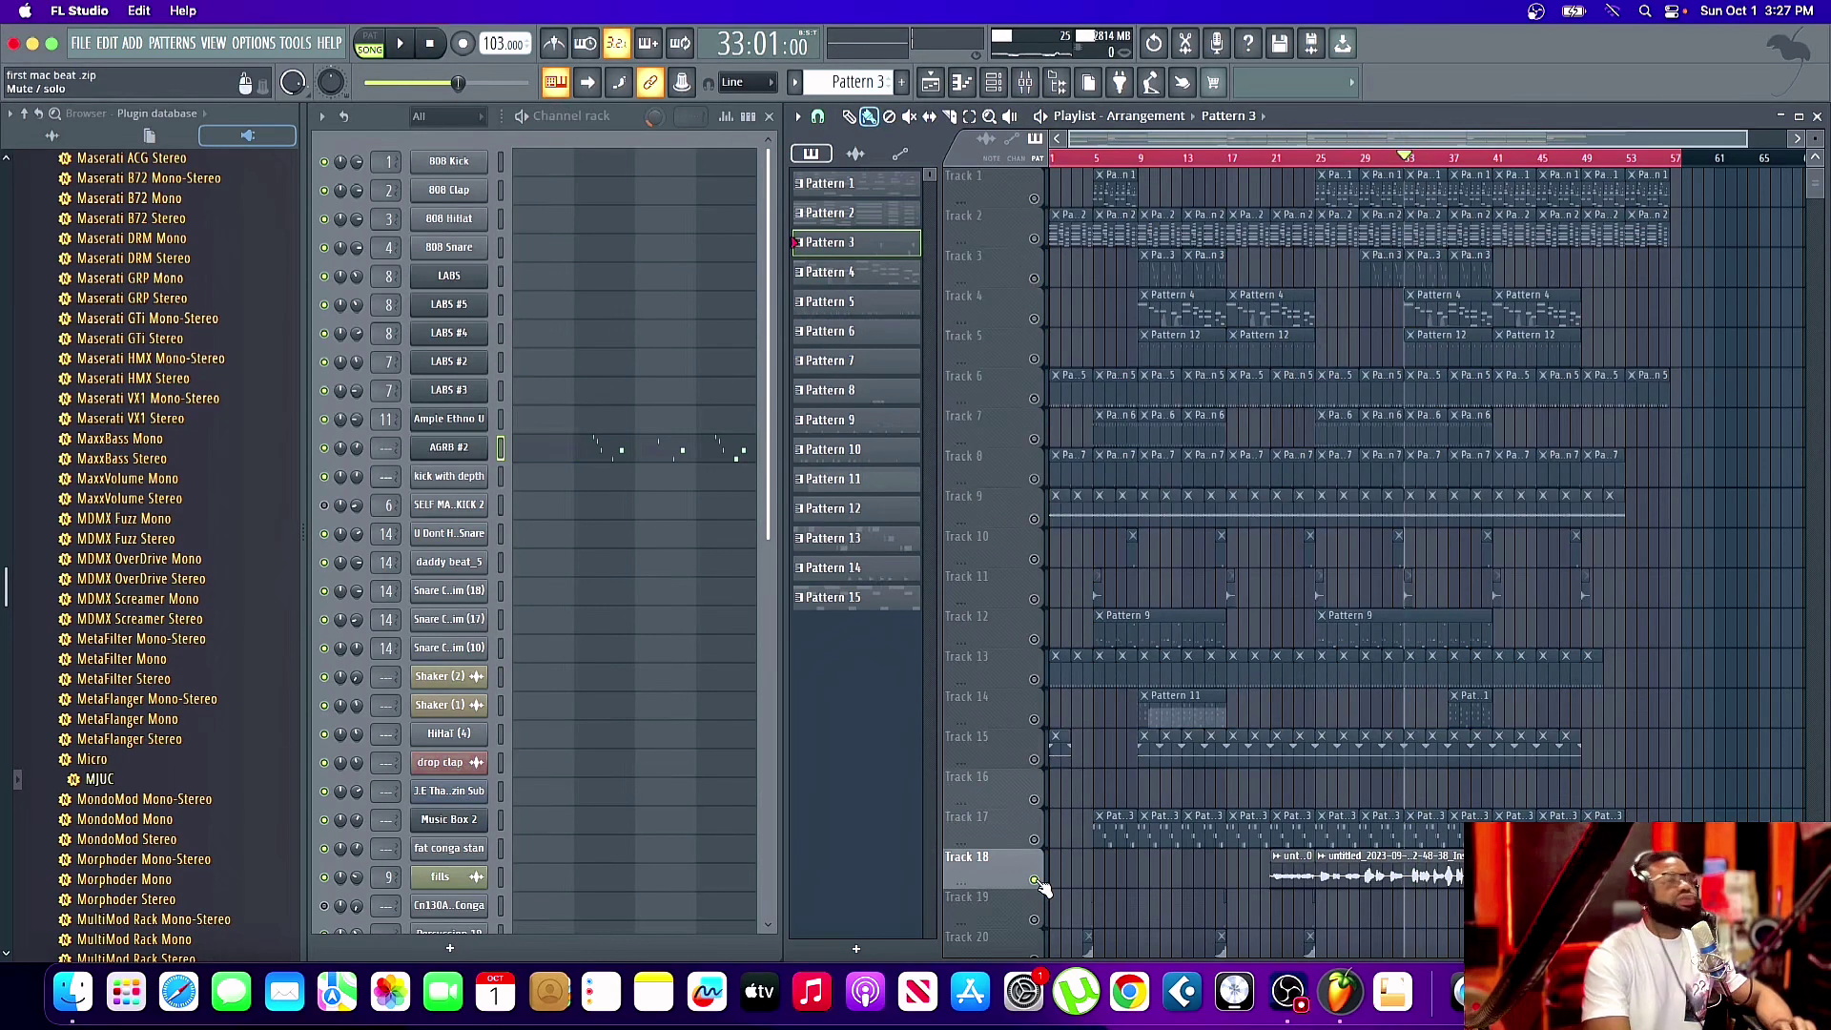
click(1038, 318)
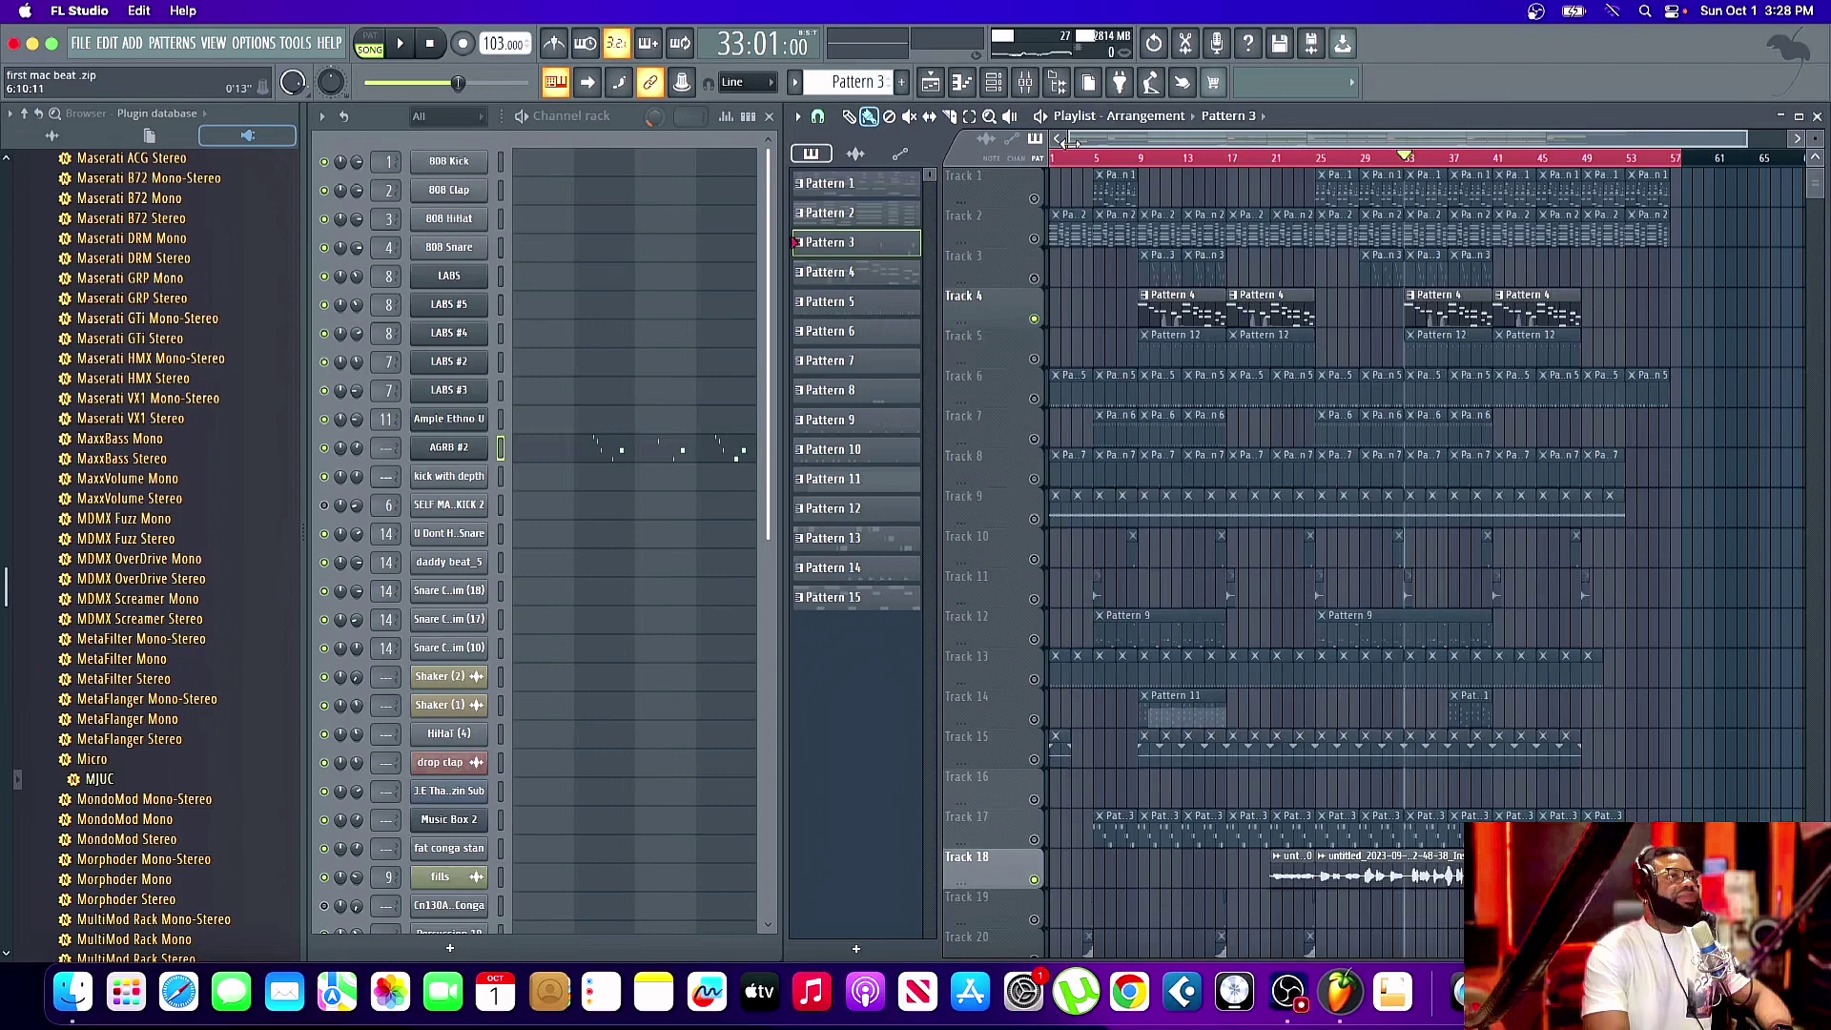
mouse_move(1070, 139)
mouse_down()
mouse_move(1786, 147)
mouse_move(1446, 783)
mouse_up()
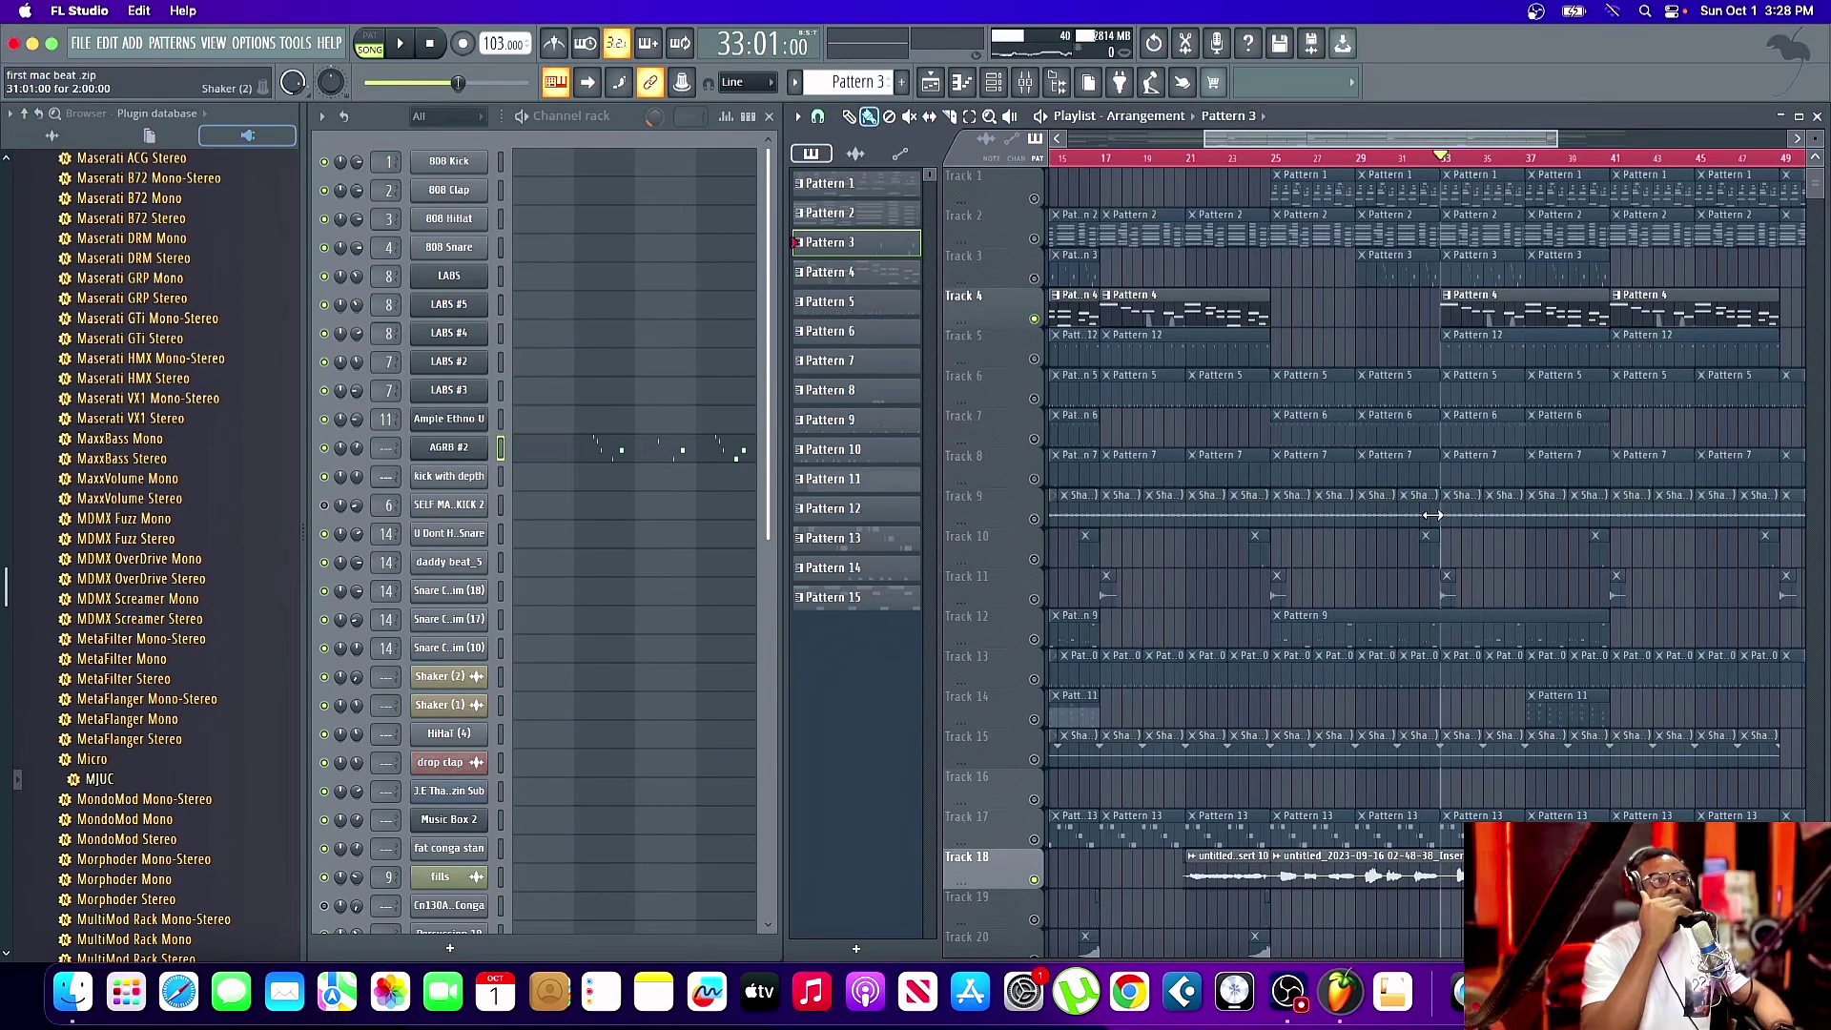
- Unmute Track 6 and audition playback starting from bars 33, 29 and 31
click(1039, 406)
key(space)
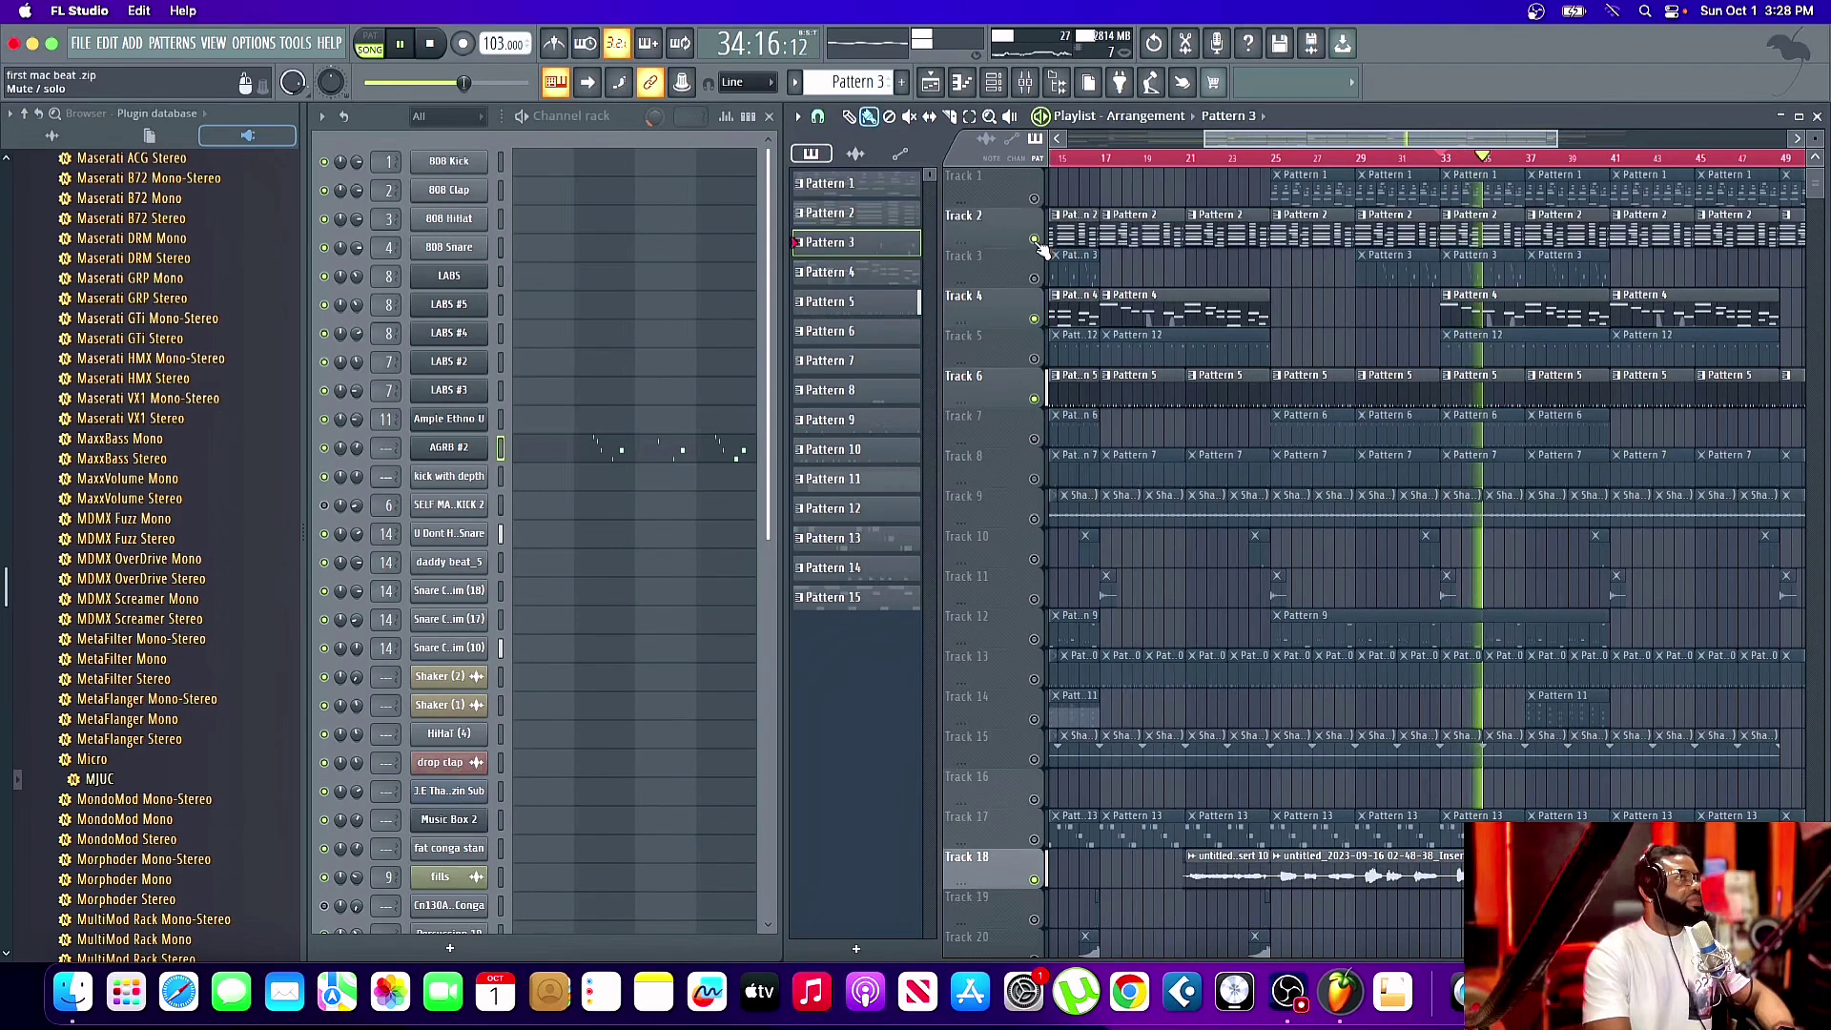
key(space)
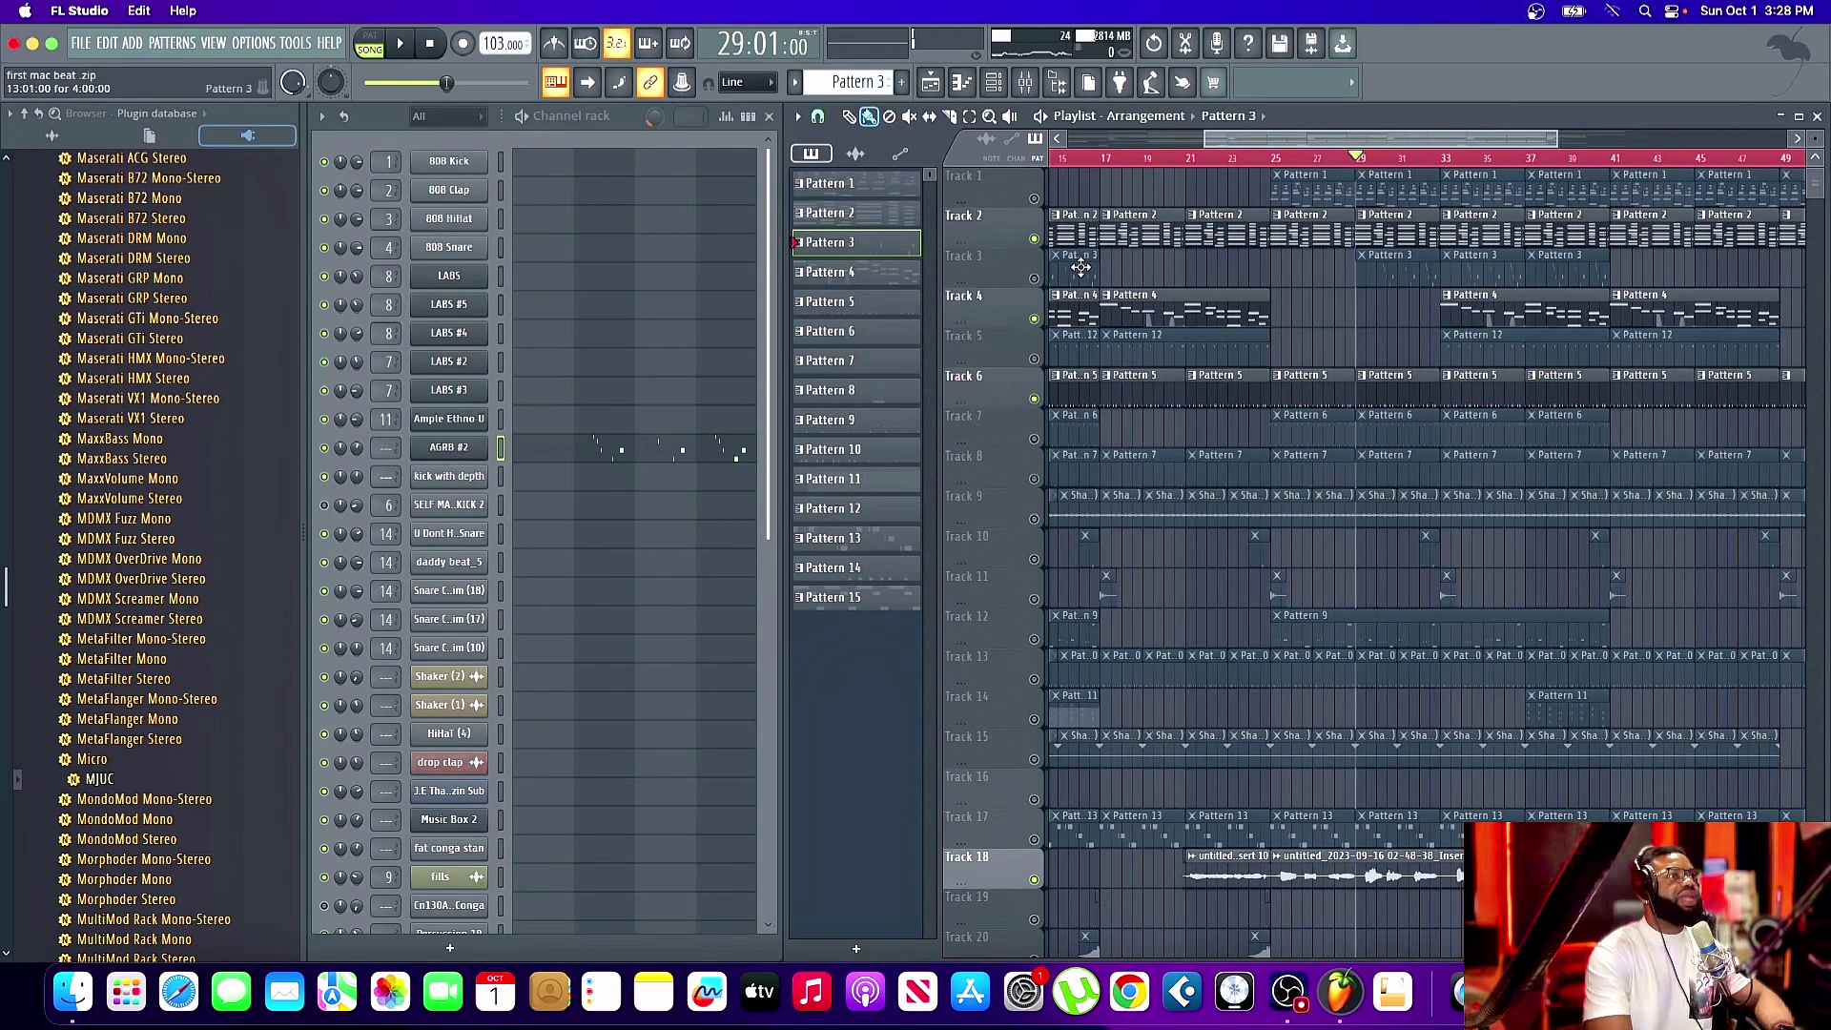
key(space)
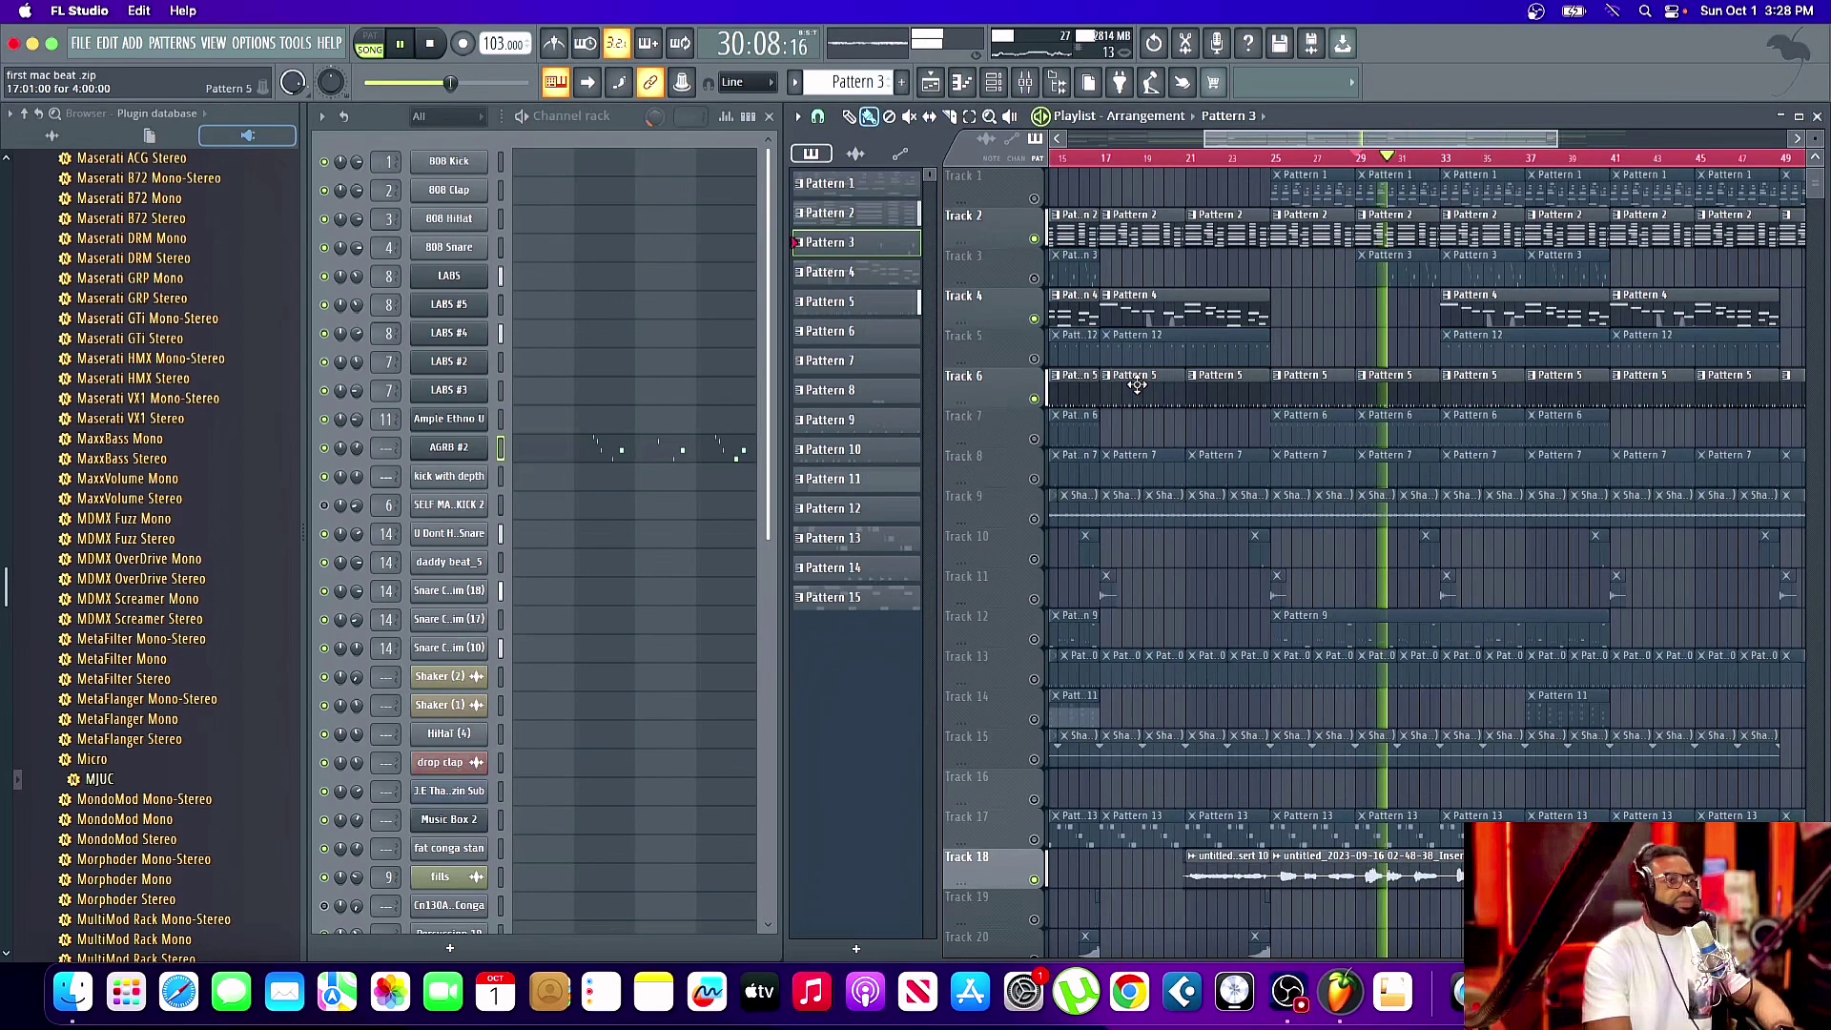
key(space)
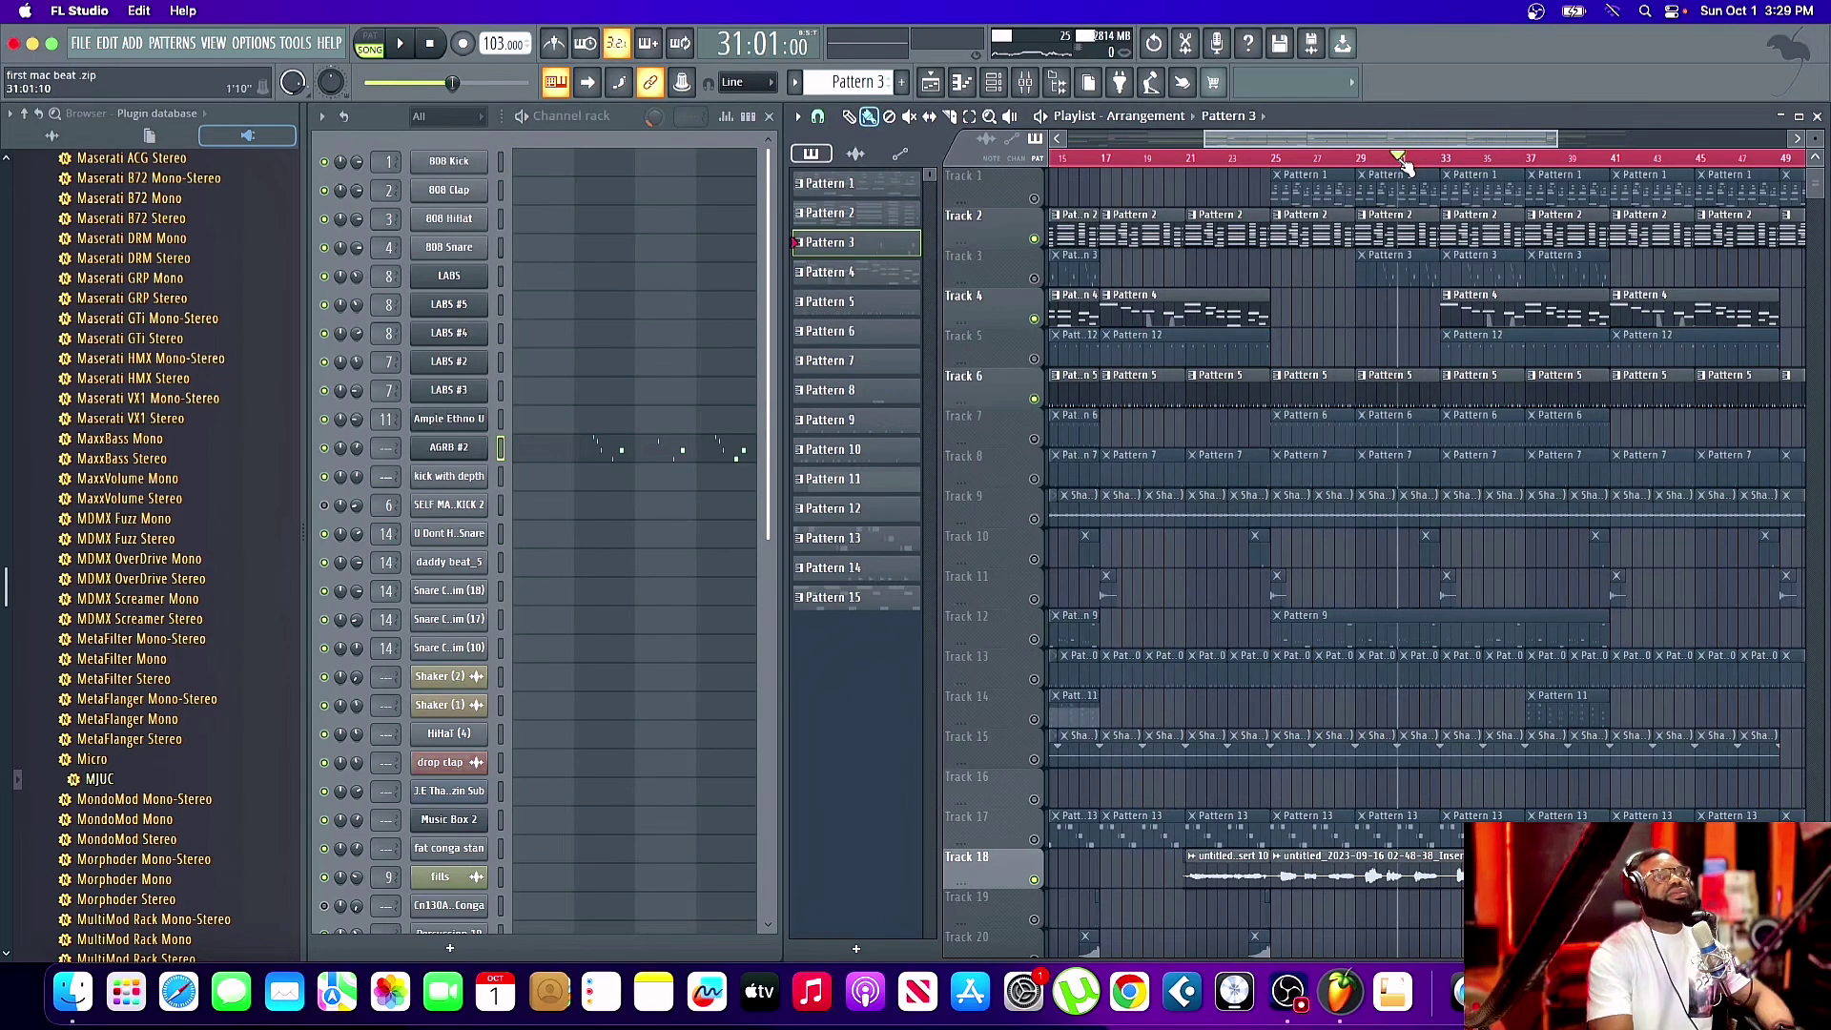
key(space)
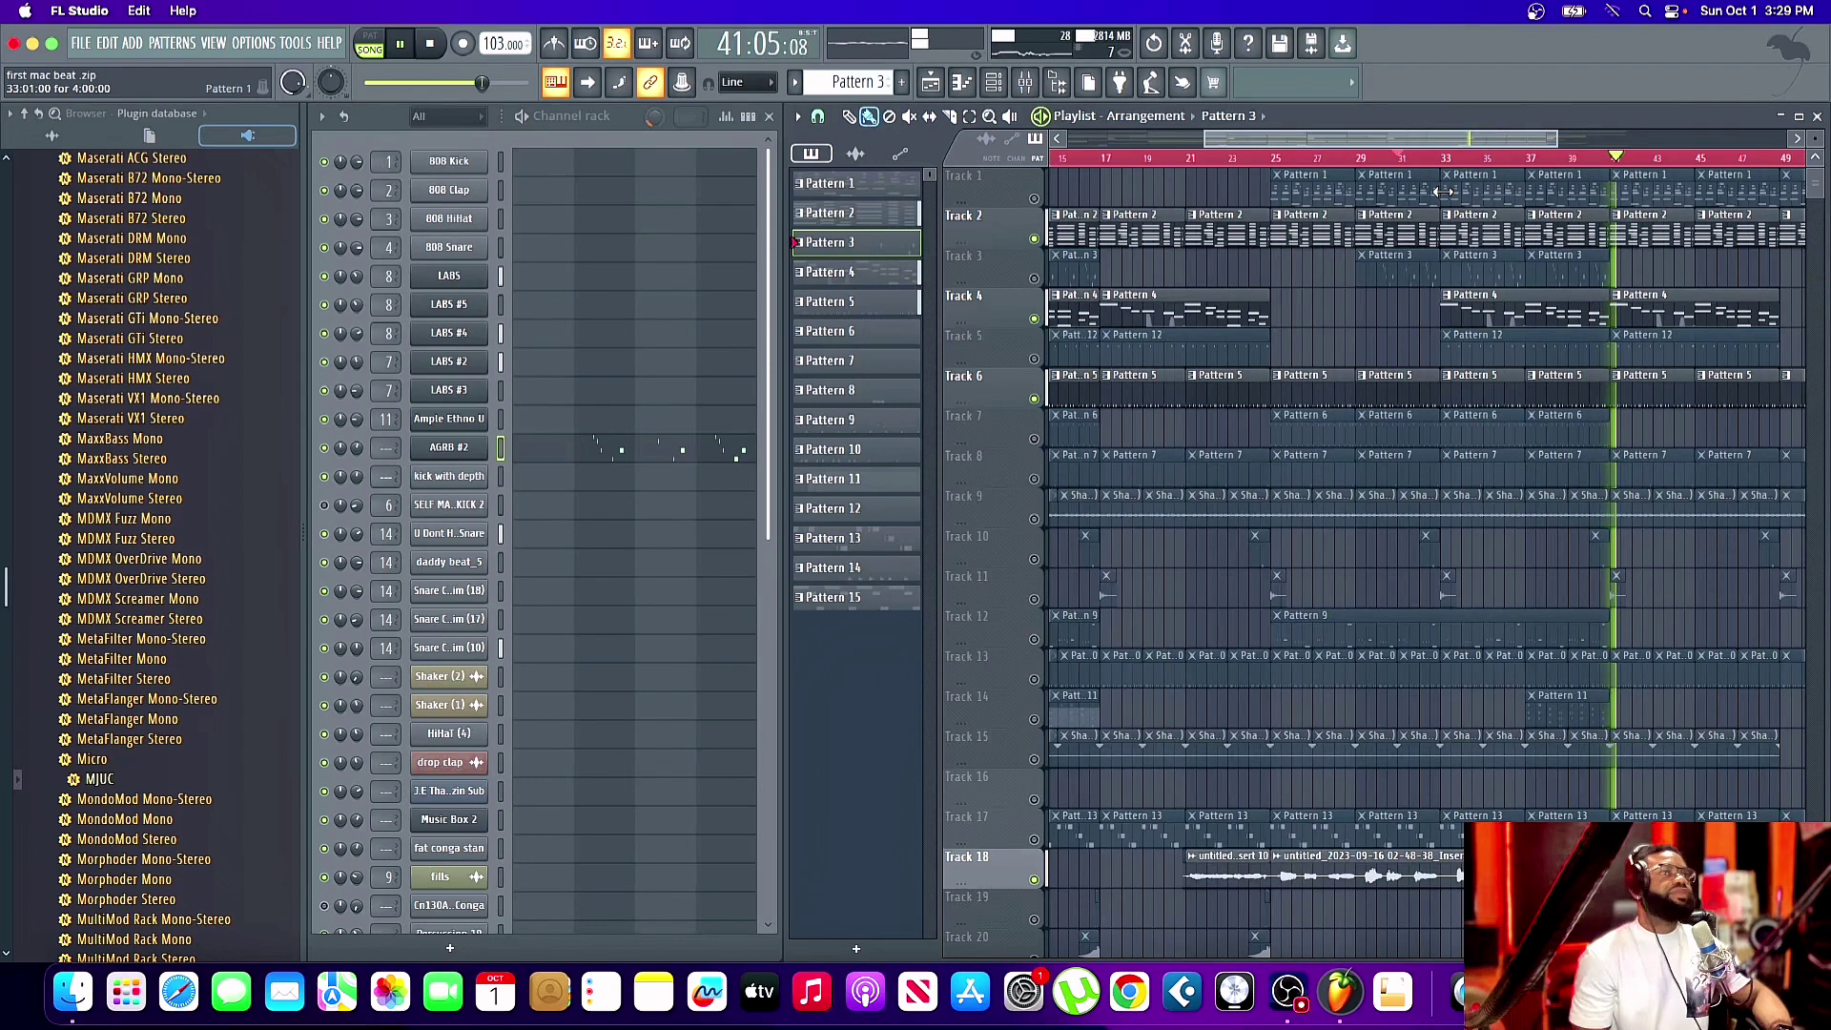
key(space)
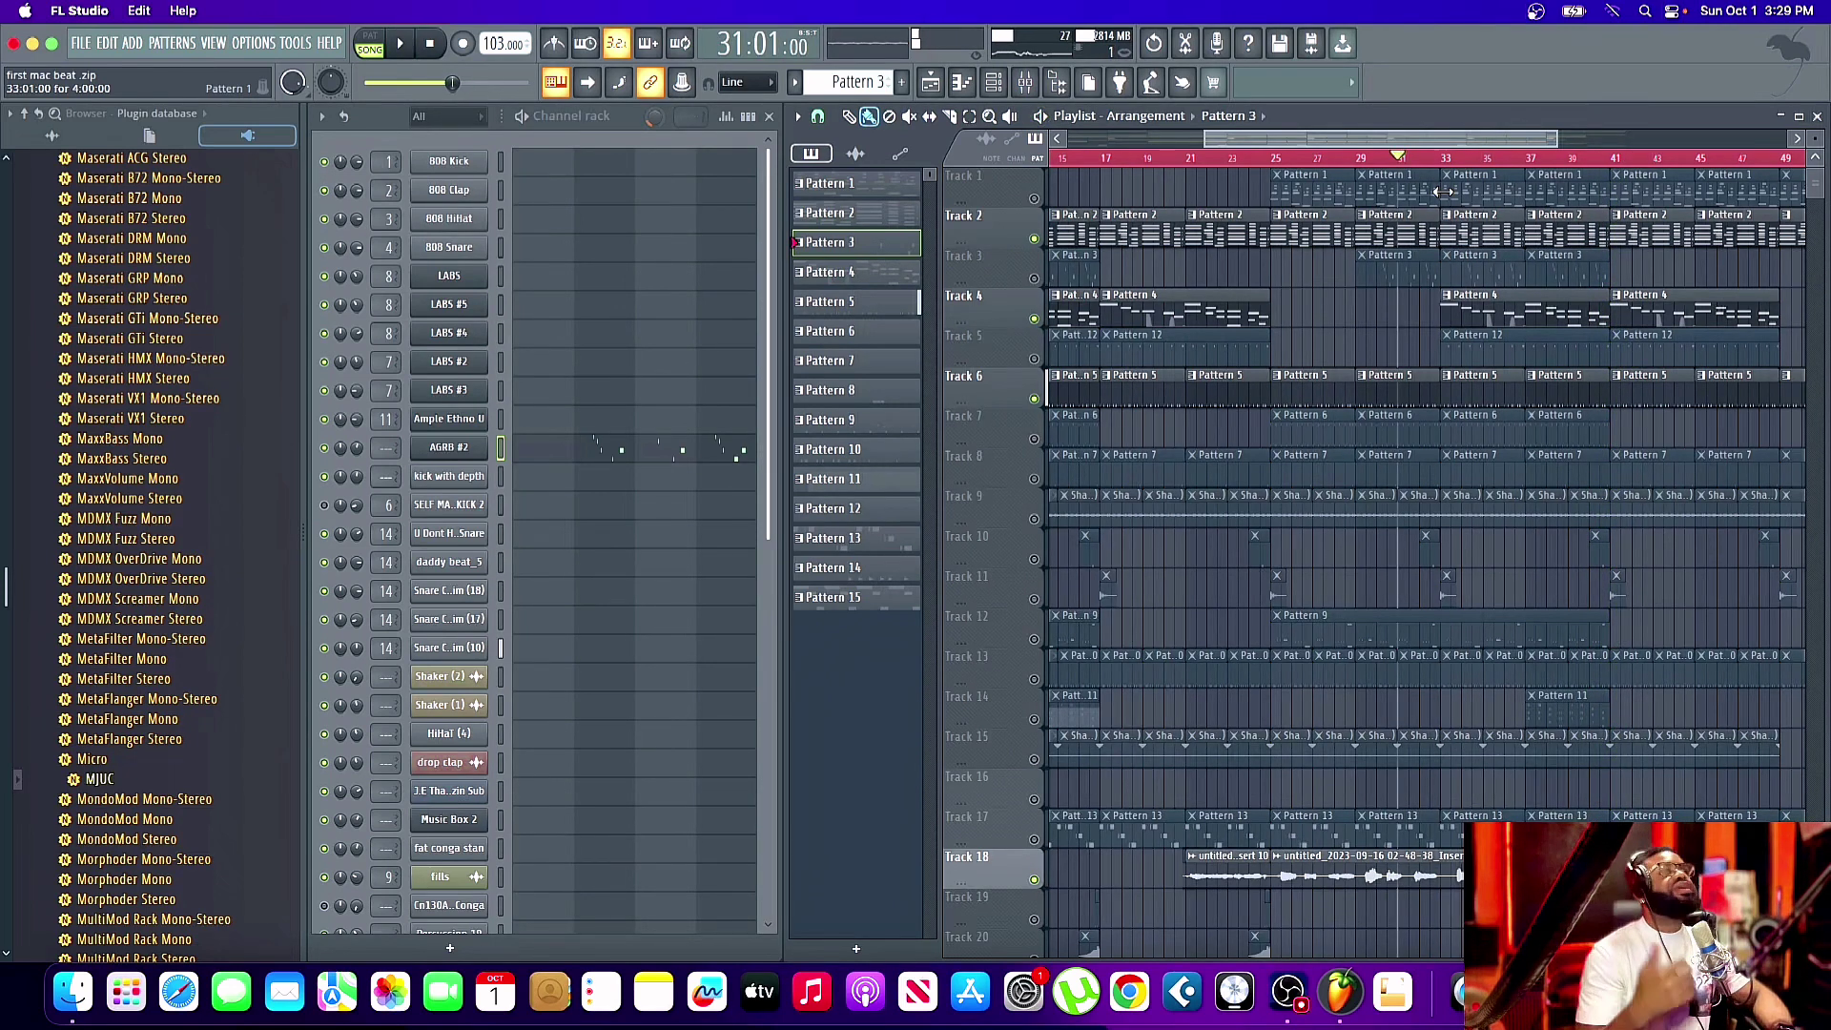